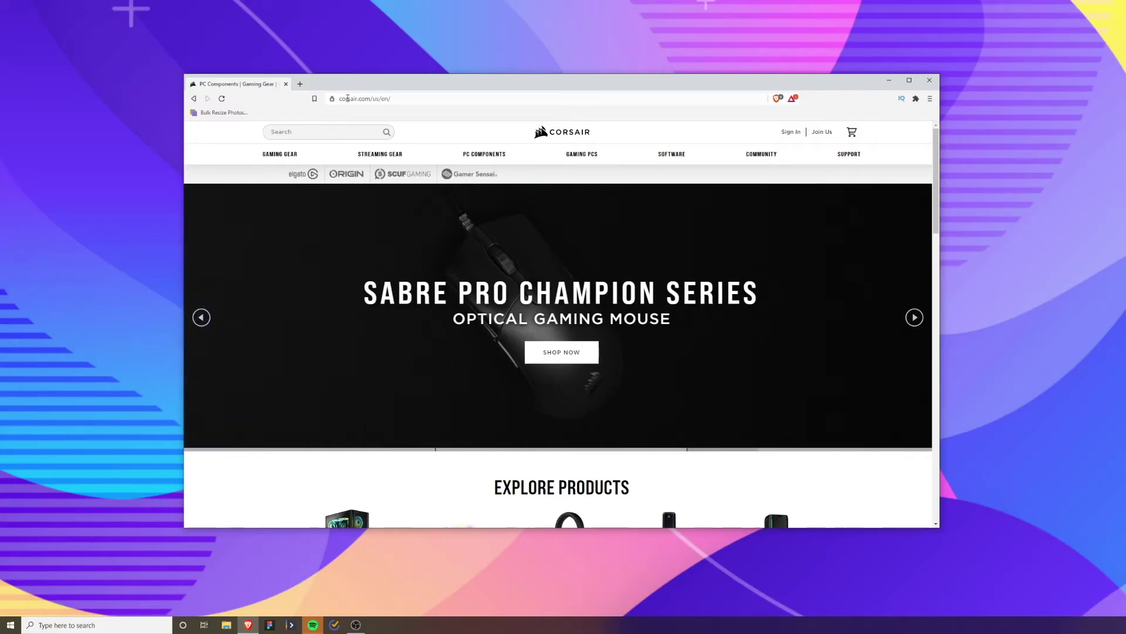
- Reveal the SOFTWARE dropdown on corsair.com, listing Download Software, iCUE Software and iCUE for macOS
{"action": "mouse_move", "coordinate": [663, 154]}
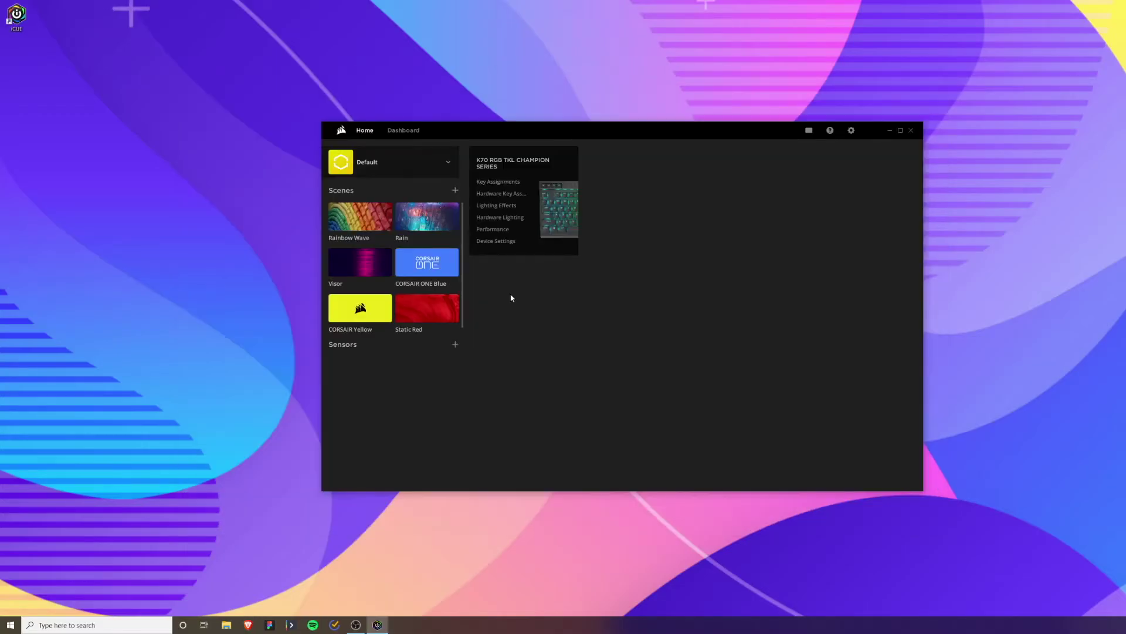
{"action": "left_click_drag", "start_coordinate": [573, 137], "coordinate": [512, 122]}
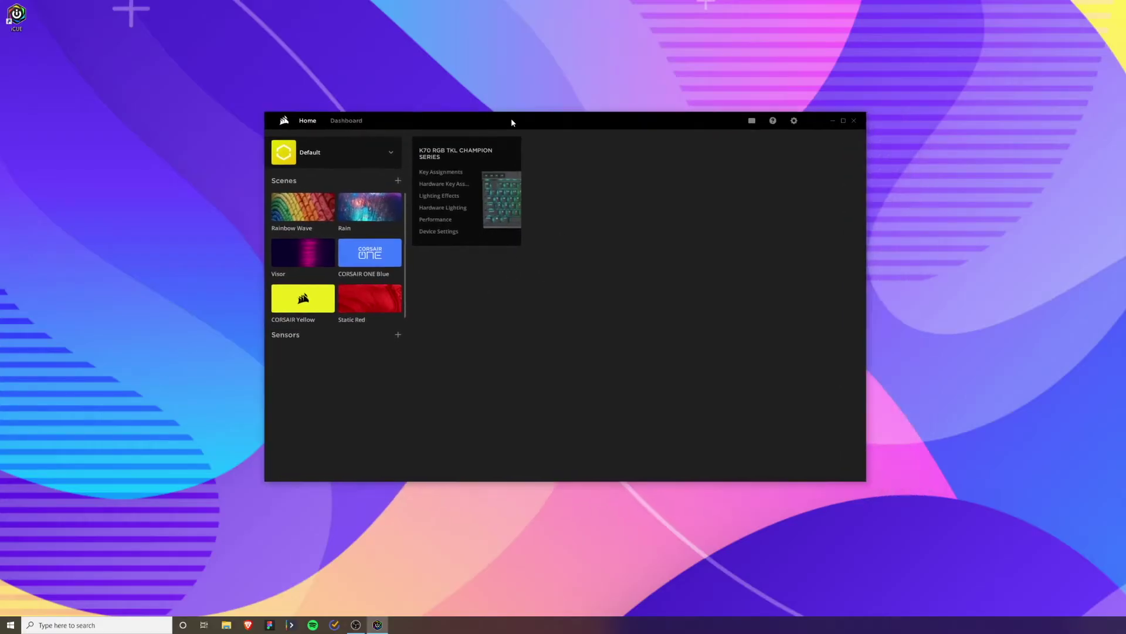
{"action": "left_click", "coordinate": [391, 153]}
{"action": "left_click", "coordinate": [390, 152]}
- Add the GTX 1660 Ti GPU Temp and Fan sensor tiles to the Home view
{"action": "left_click", "coordinate": [399, 335]}
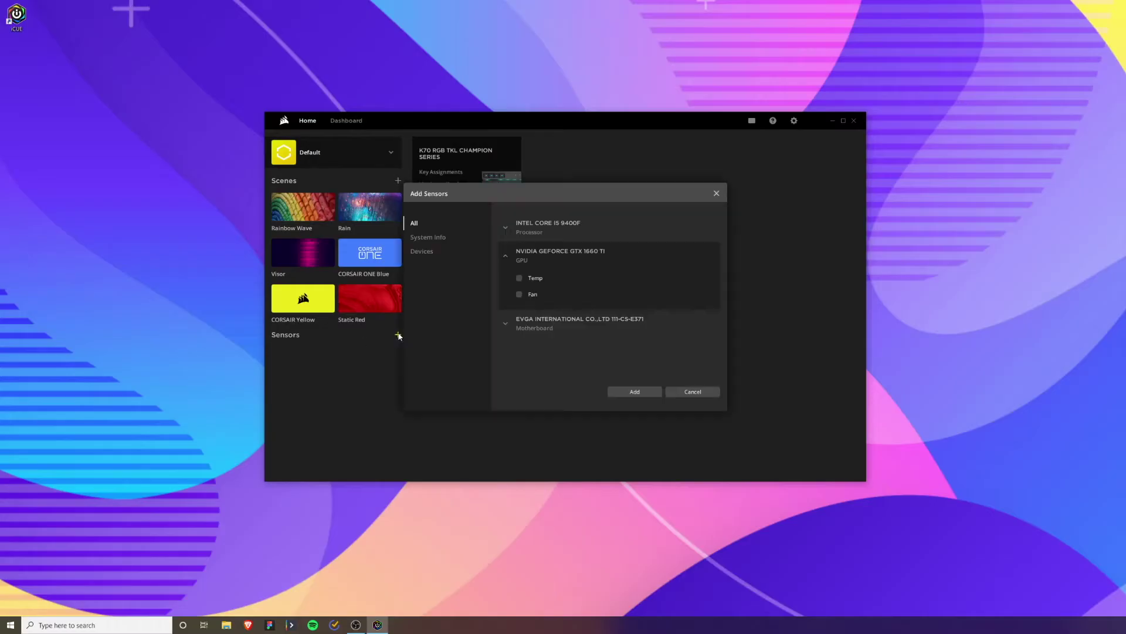
{"action": "left_click", "coordinate": [526, 296]}
{"action": "left_click", "coordinate": [634, 391]}
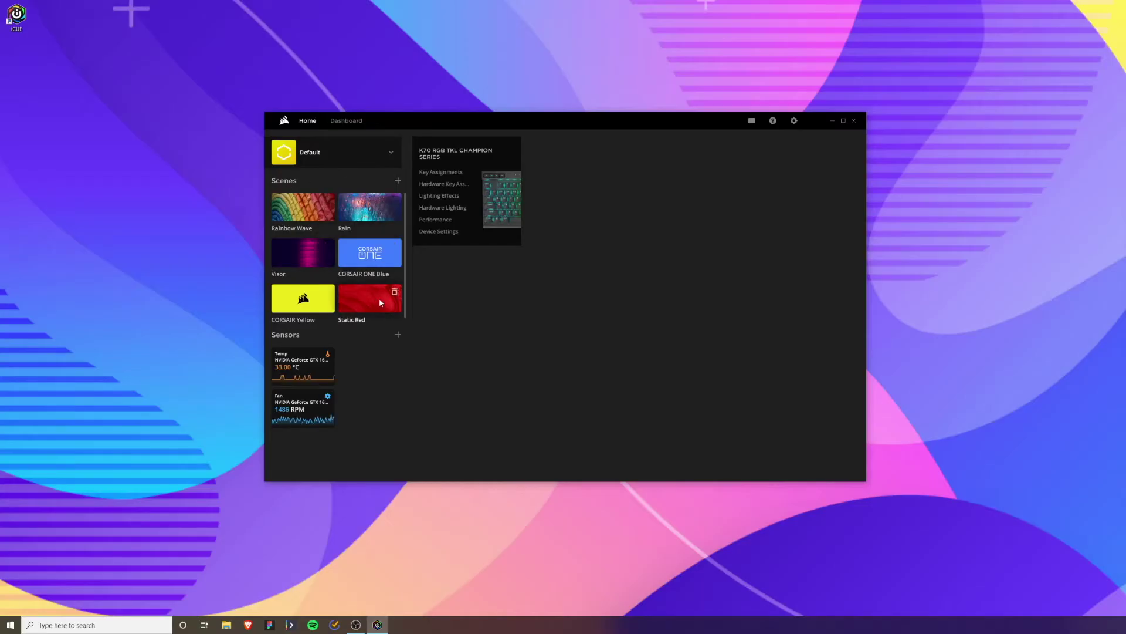
- Try the Rainbow Wave scene, then apply CORSAIR ONE Blue to the K70 keyboard
{"action": "left_click", "coordinate": [302, 209]}
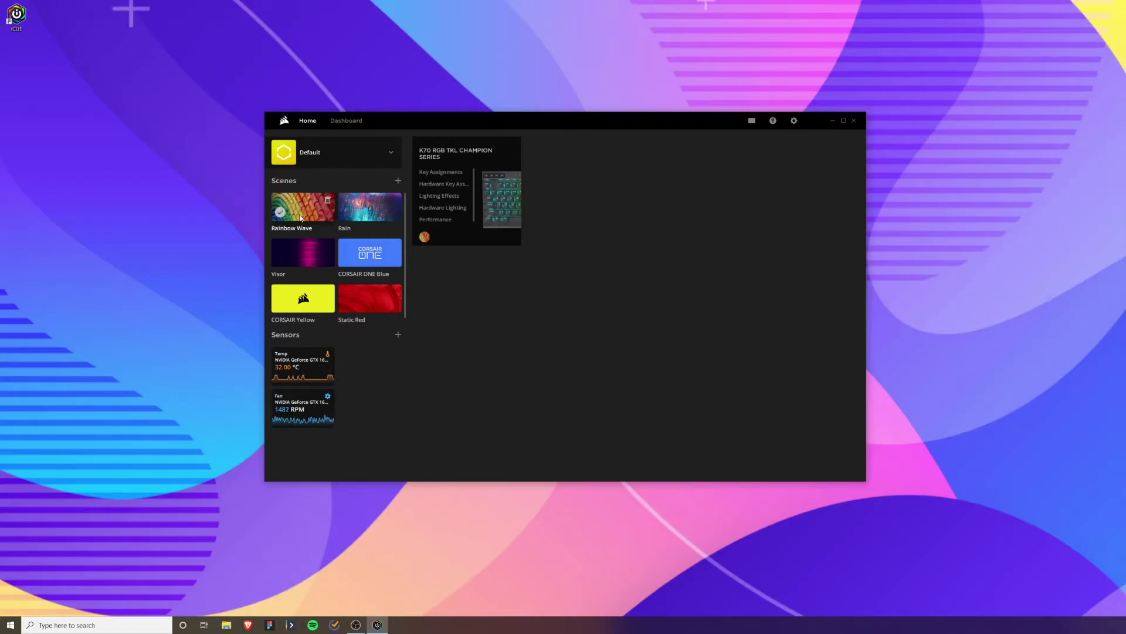
{"action": "left_click", "coordinate": [356, 261]}
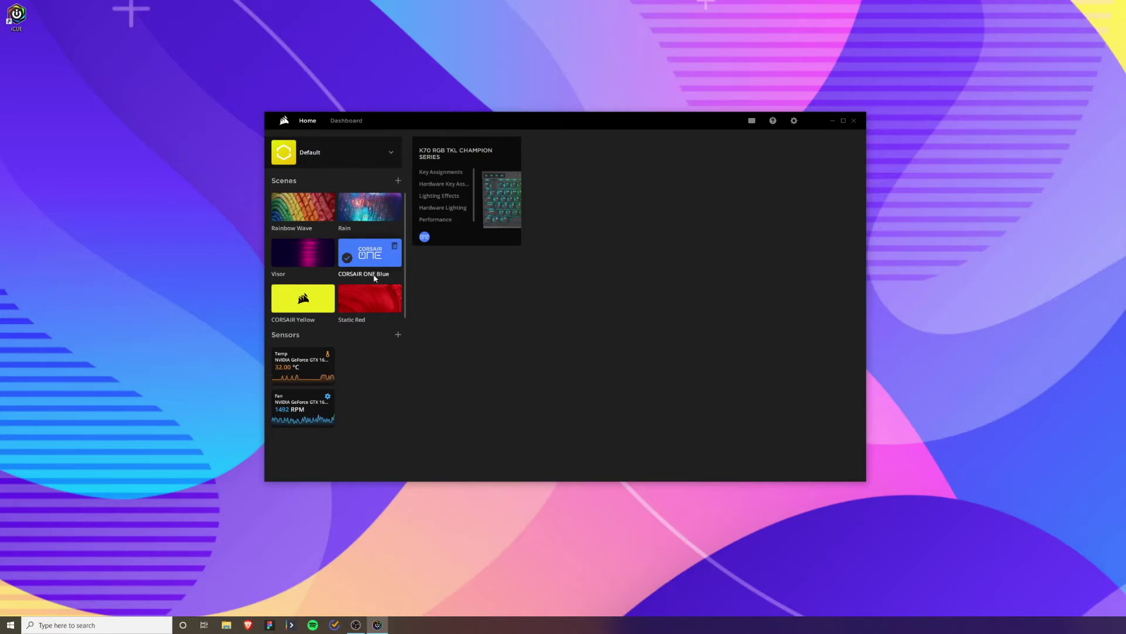
- Switch lighting back to Rainbow Wave and rename the Default profile to Work
{"action": "left_click", "coordinate": [300, 214]}
{"action": "left_click", "coordinate": [391, 152]}
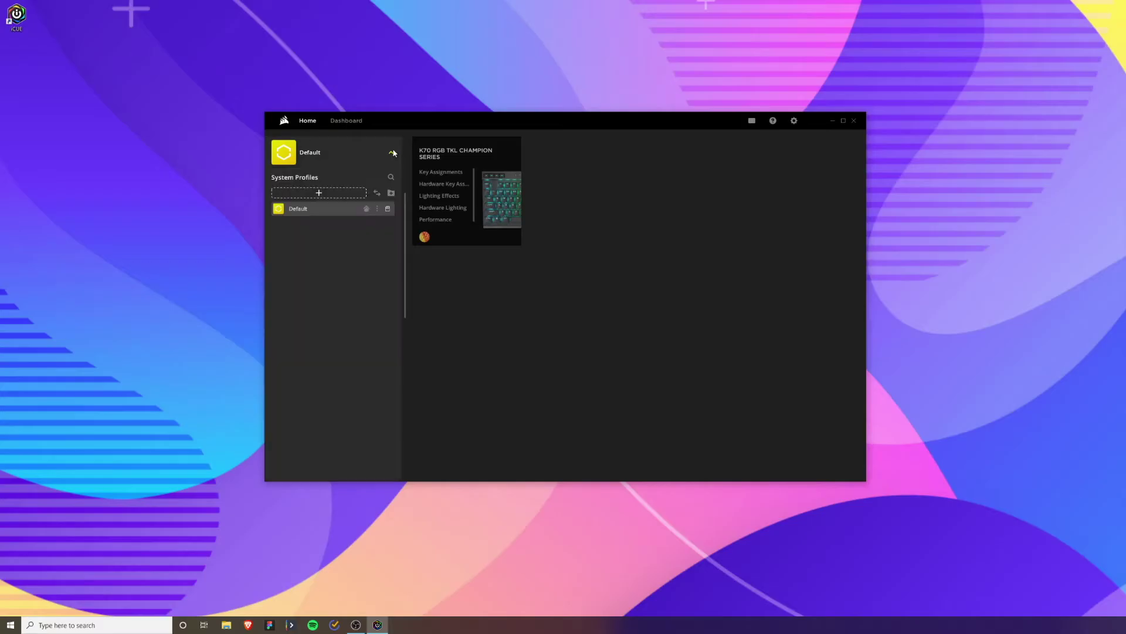
{"action": "left_click", "coordinate": [376, 209]}
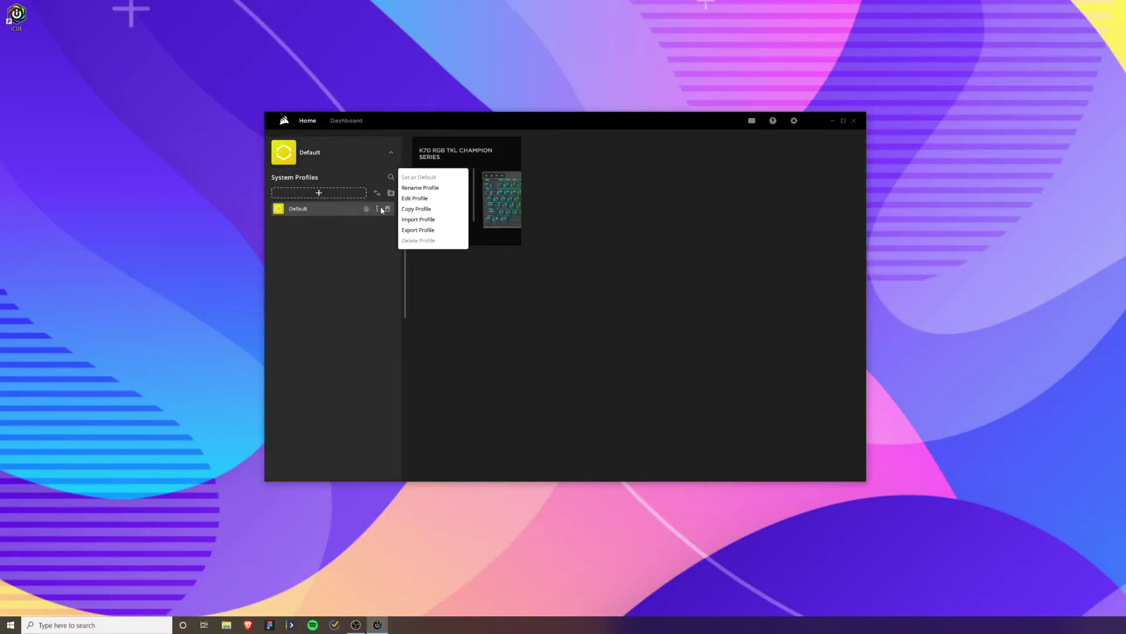
{"action": "left_click", "coordinate": [420, 189]}
{"action": "key", "text": "ctrl+a"}
{"action": "key", "text": "BackSpace"}
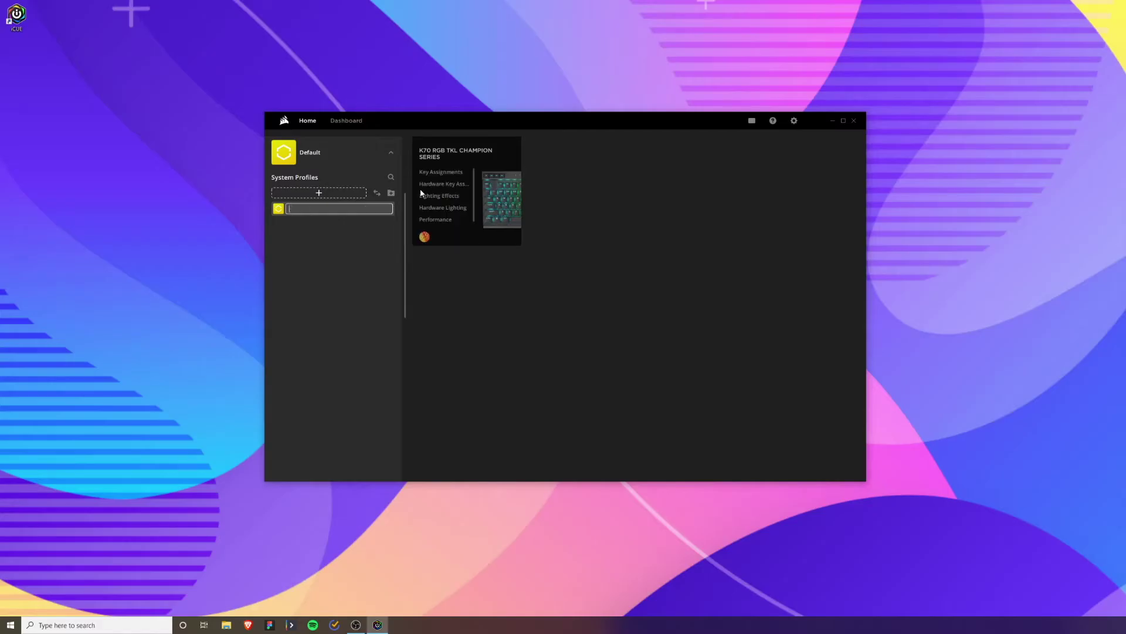
{"action": "type", "text": "Work"}
{"action": "key", "text": "Return"}
- Add a new profile with the red hexagon icon and name it Gaming
{"action": "left_click", "coordinate": [318, 192]}
{"action": "left_click", "coordinate": [397, 337]}
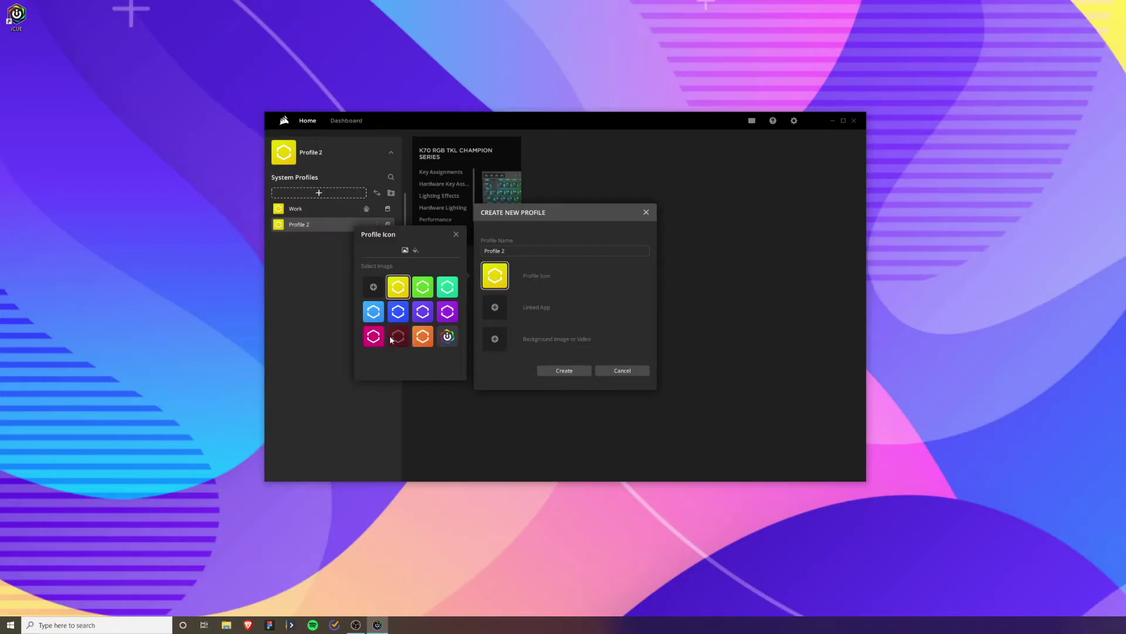
{"action": "left_click", "coordinate": [509, 250]}
{"action": "key", "text": "ctrl+a"}
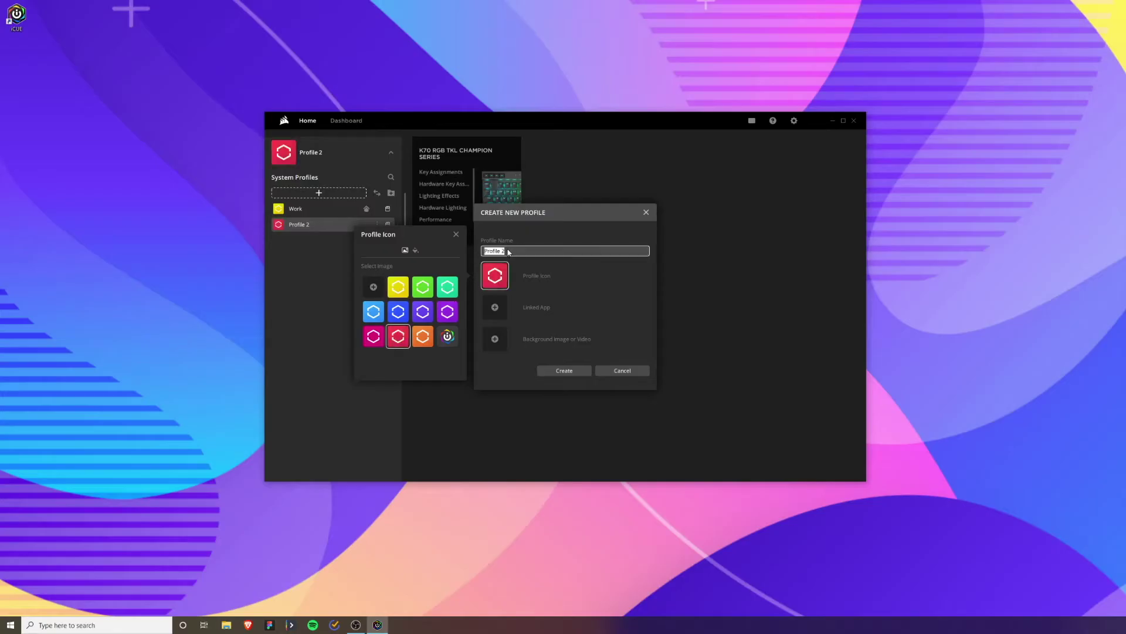
{"action": "key", "text": "BackSpace"}
{"action": "type", "text": "Gaming"}
- Link steam.exe from C:\Program Files (x86)\Steam as the Gaming profile's app
{"action": "left_click", "coordinate": [495, 310]}
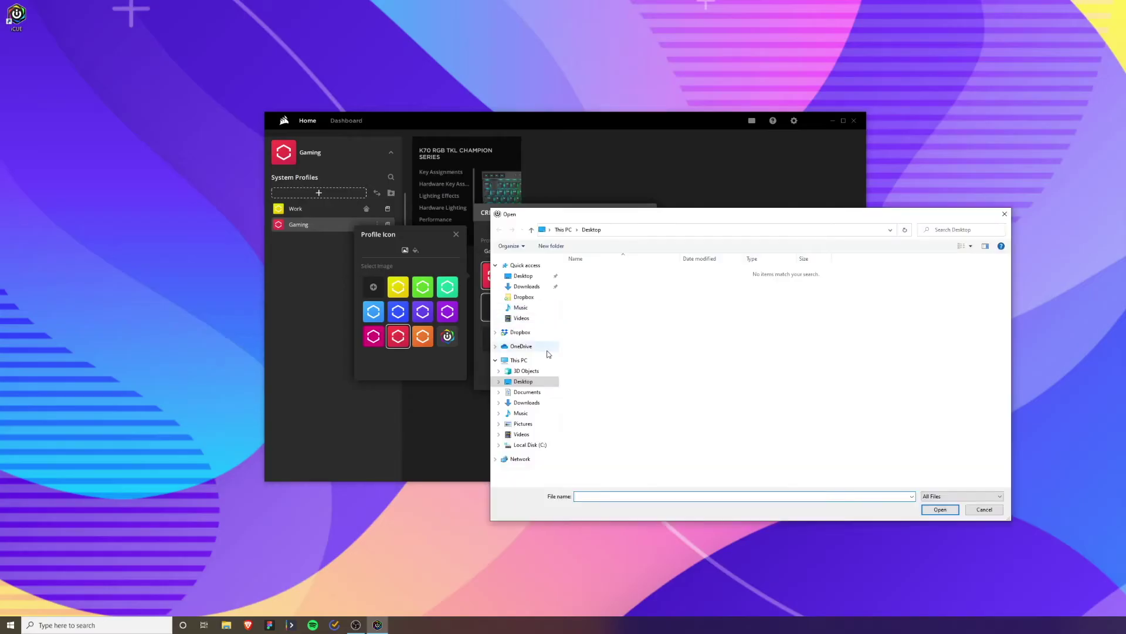
{"action": "left_click", "coordinate": [530, 444]}
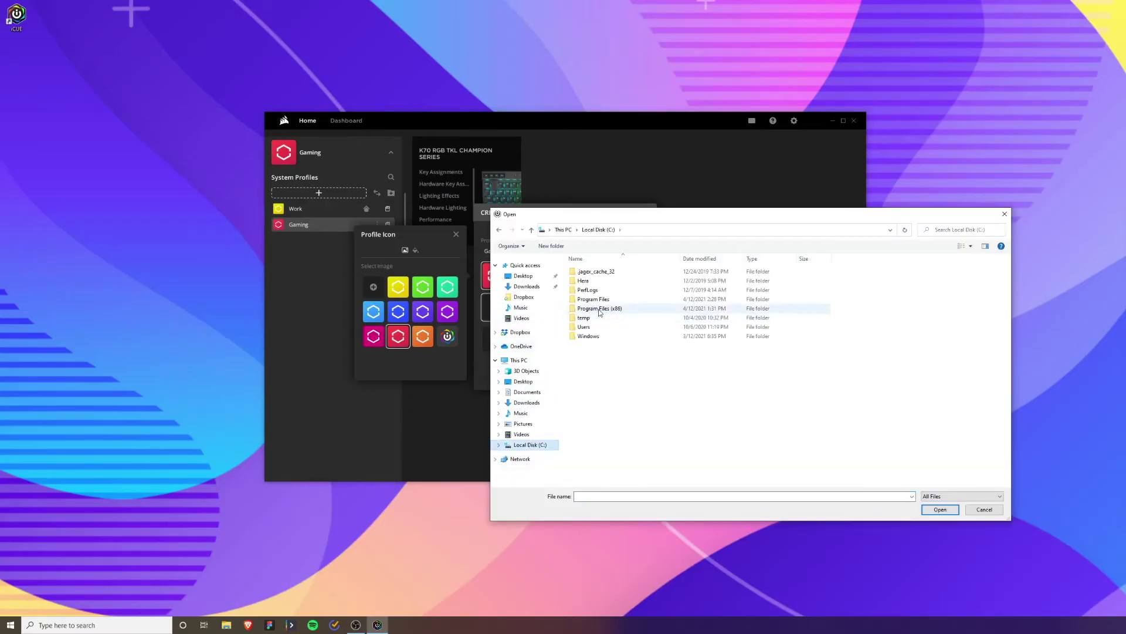
{"action": "double_click", "coordinate": [599, 308]}
{"action": "scroll", "coordinate": [599, 367], "scroll_direction": "down", "scroll_amount": 2}
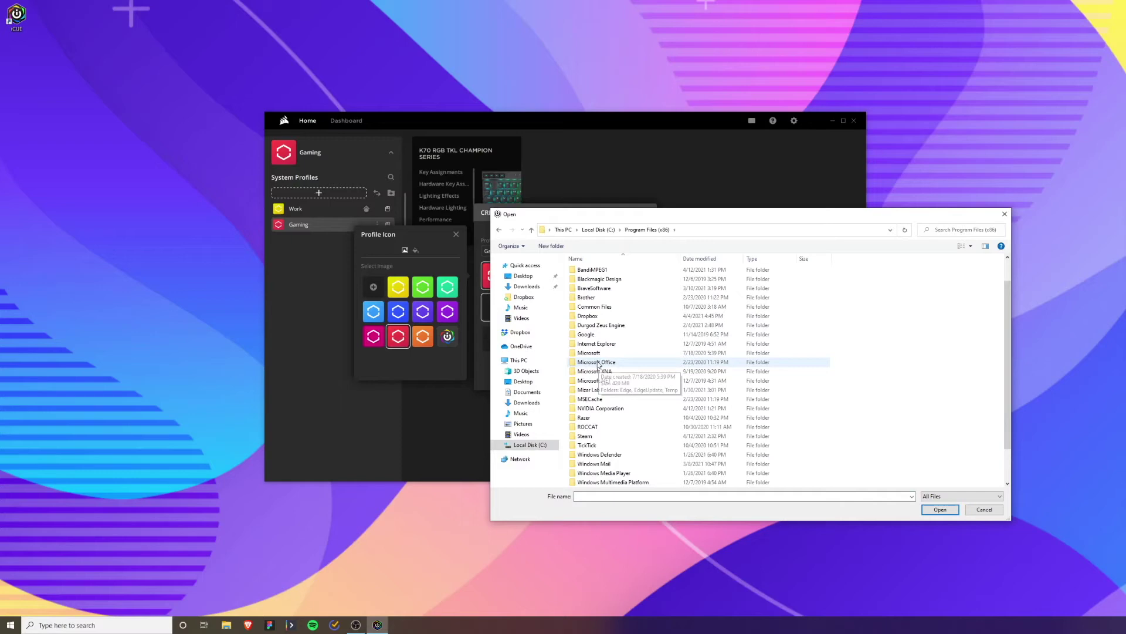
{"action": "double_click", "coordinate": [585, 409]}
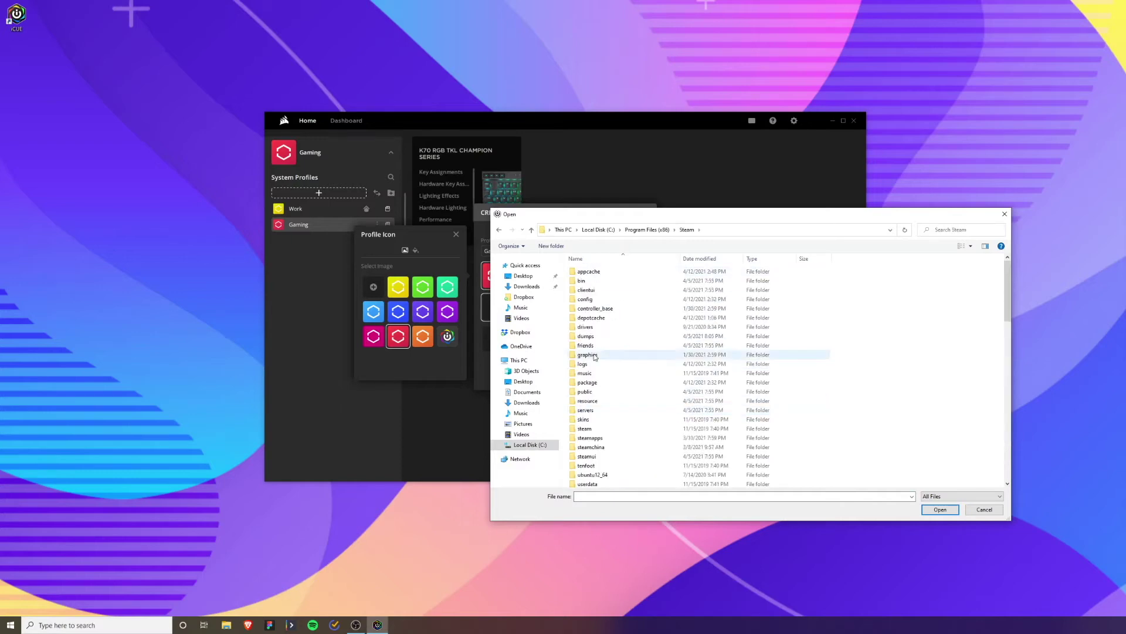
{"action": "scroll", "coordinate": [599, 342], "scroll_direction": "down", "scroll_amount": 15}
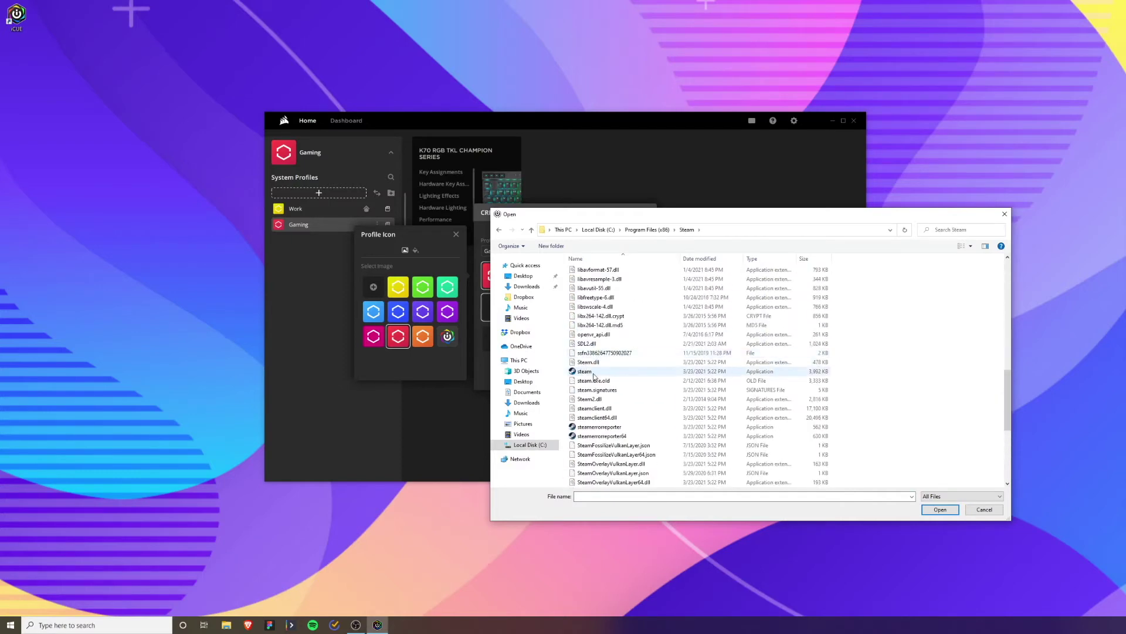
{"action": "left_click", "coordinate": [587, 371]}
{"action": "left_click", "coordinate": [942, 510]}
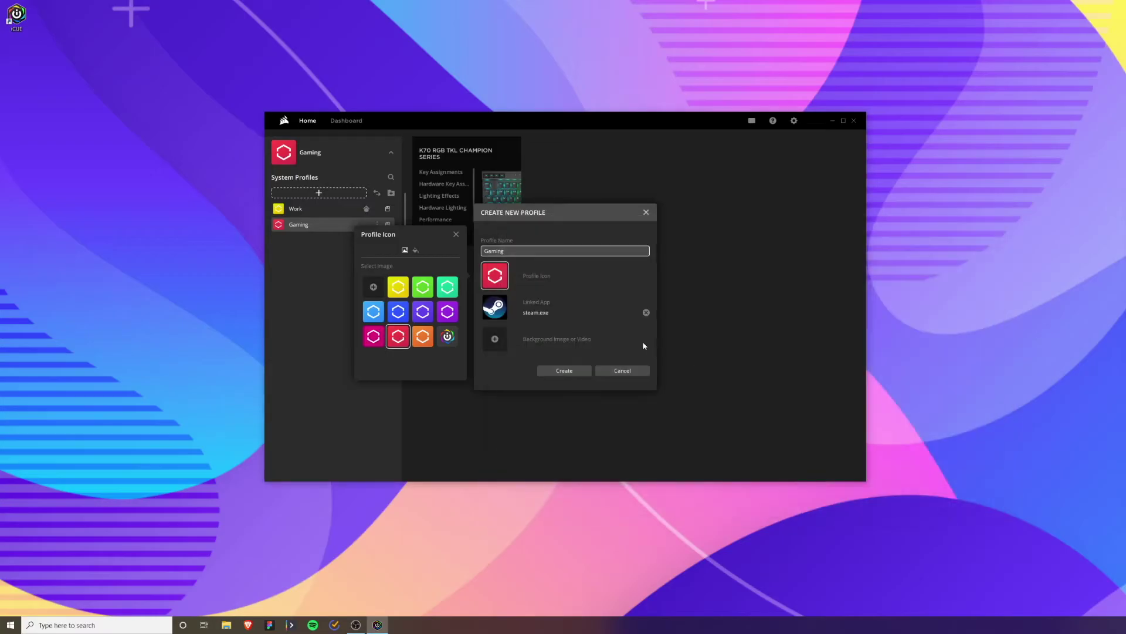
{"action": "left_click", "coordinate": [571, 371]}
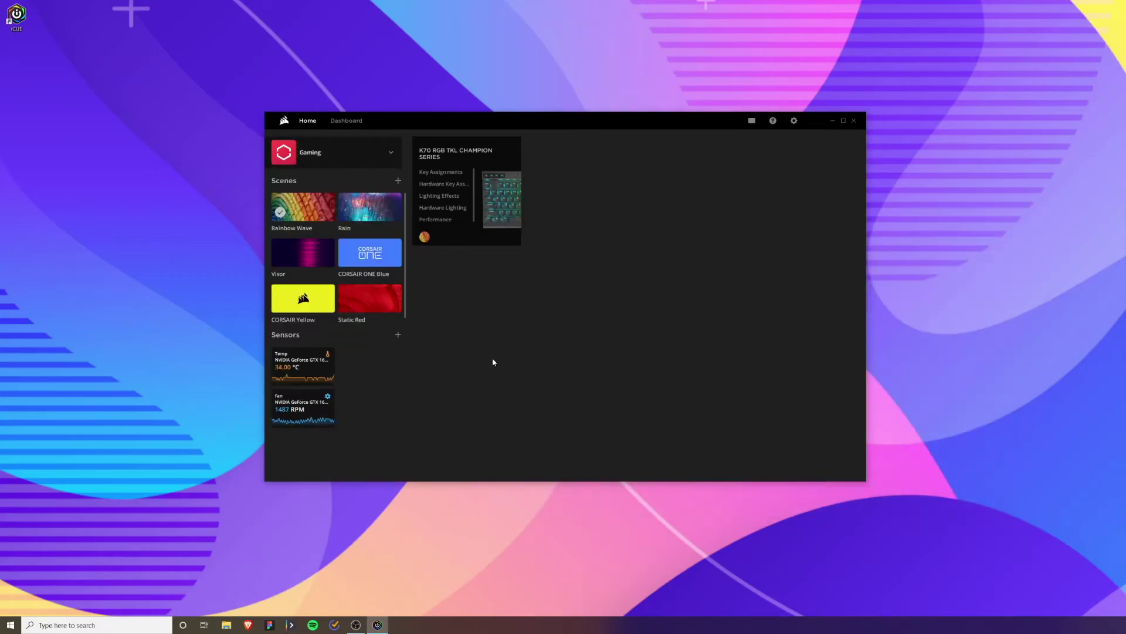
{"action": "left_click", "coordinate": [384, 156]}
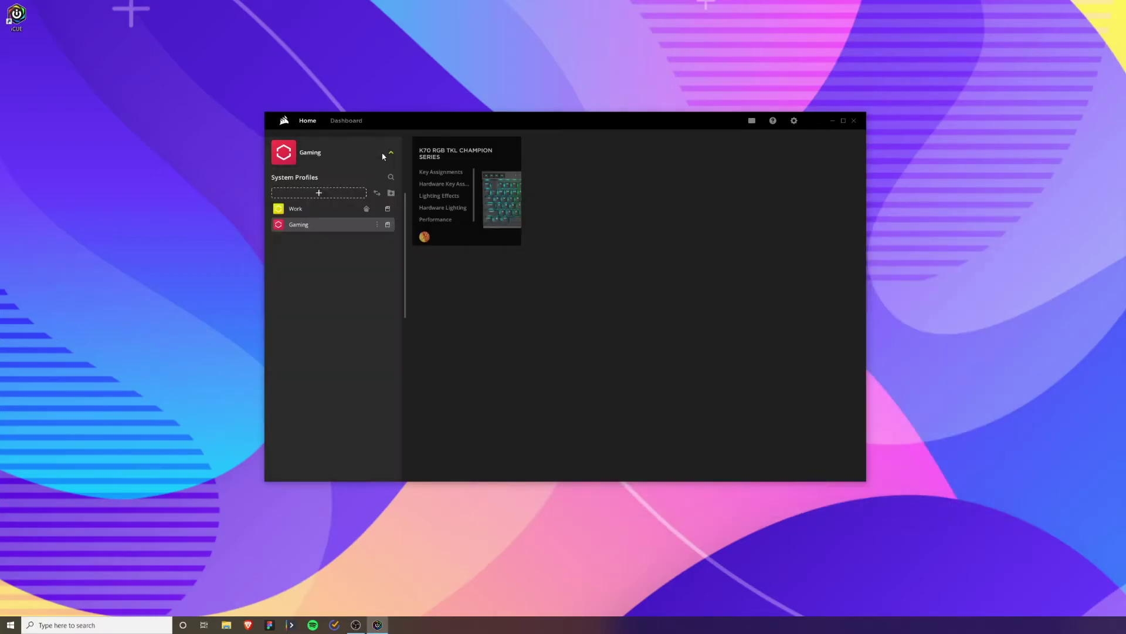
{"action": "left_click", "coordinate": [377, 224]}
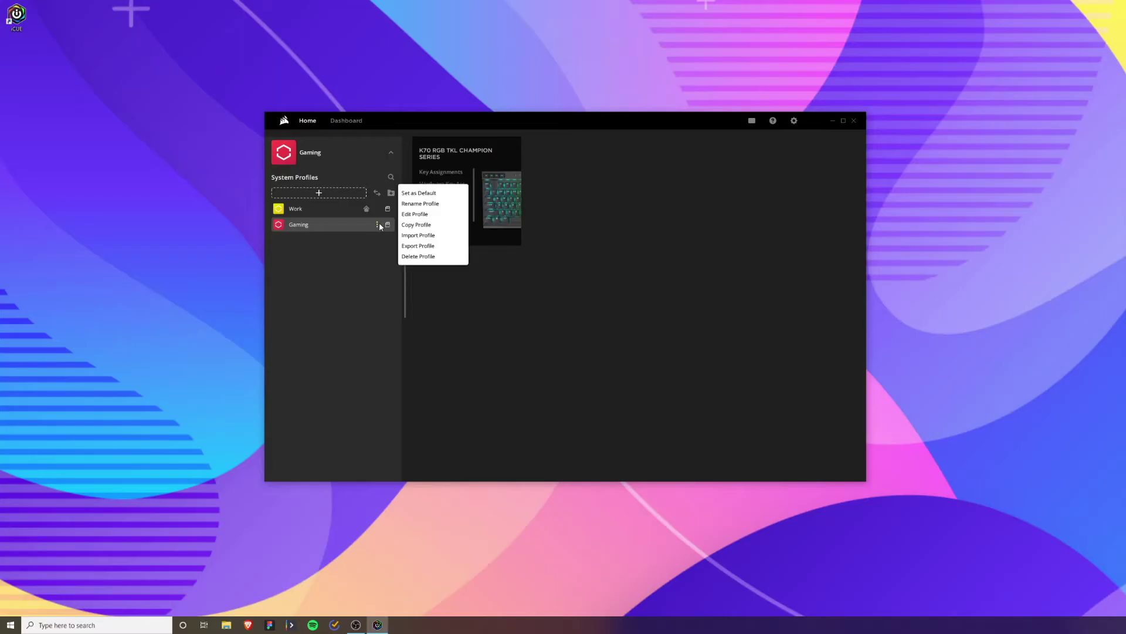
{"action": "left_click", "coordinate": [415, 214]}
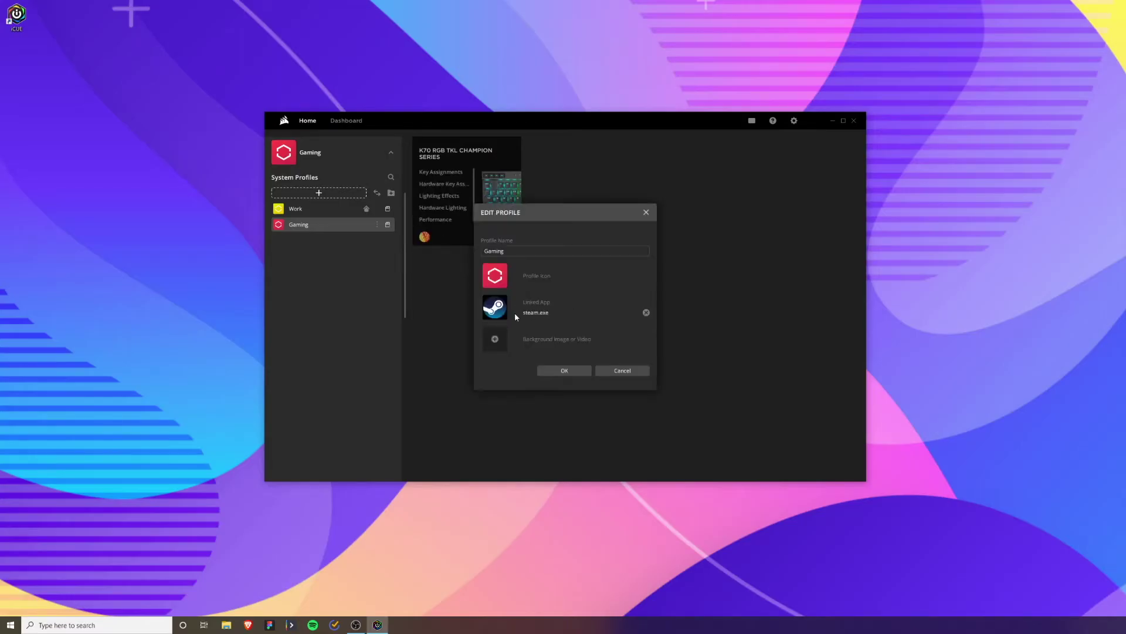
{"action": "left_click", "coordinate": [331, 209]}
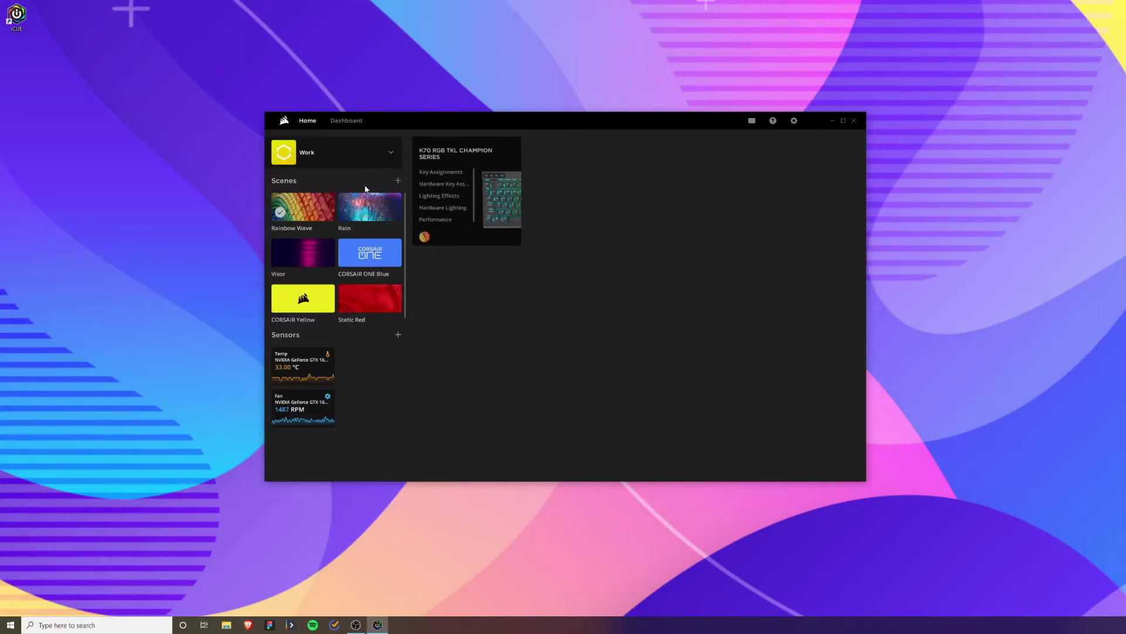
{"action": "left_click", "coordinate": [391, 154]}
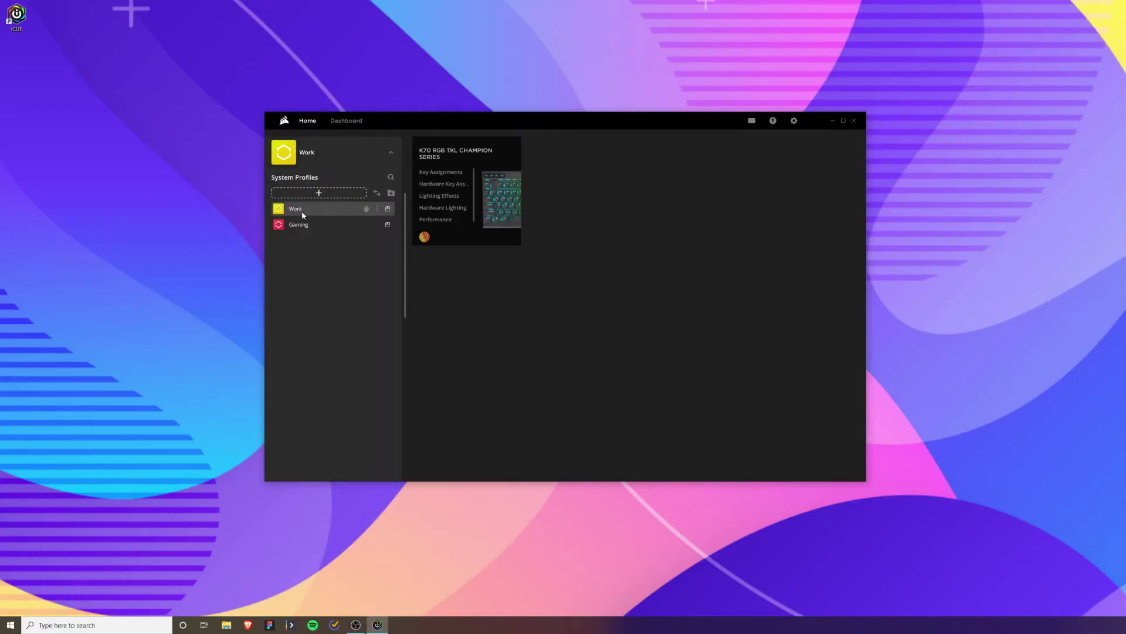
{"action": "left_click", "coordinate": [352, 209]}
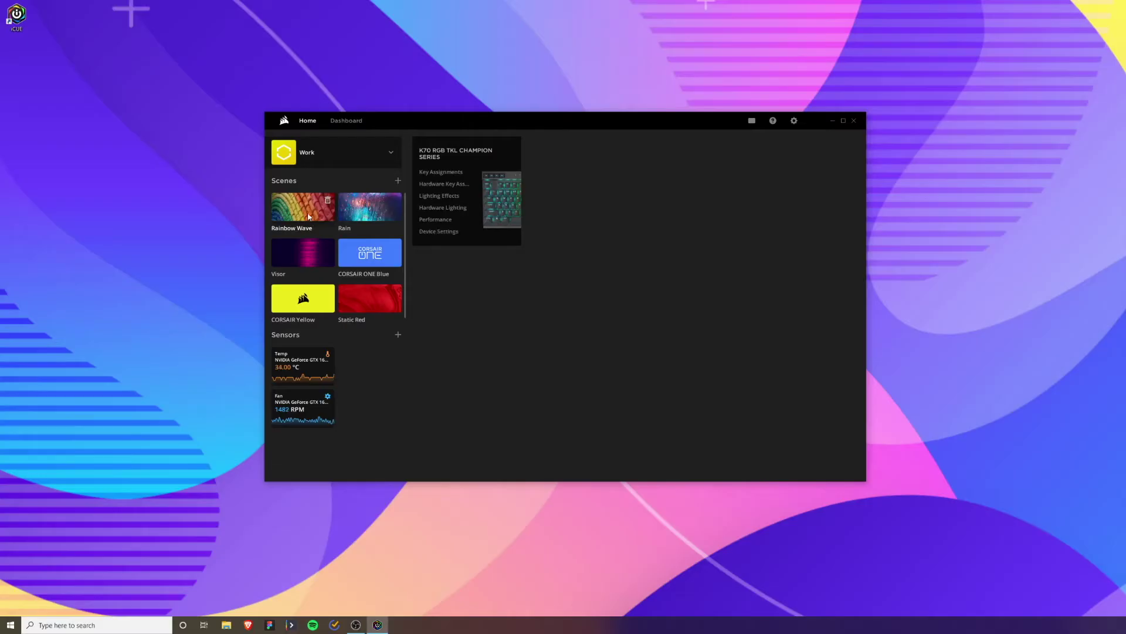
{"action": "left_click", "coordinate": [360, 254]}
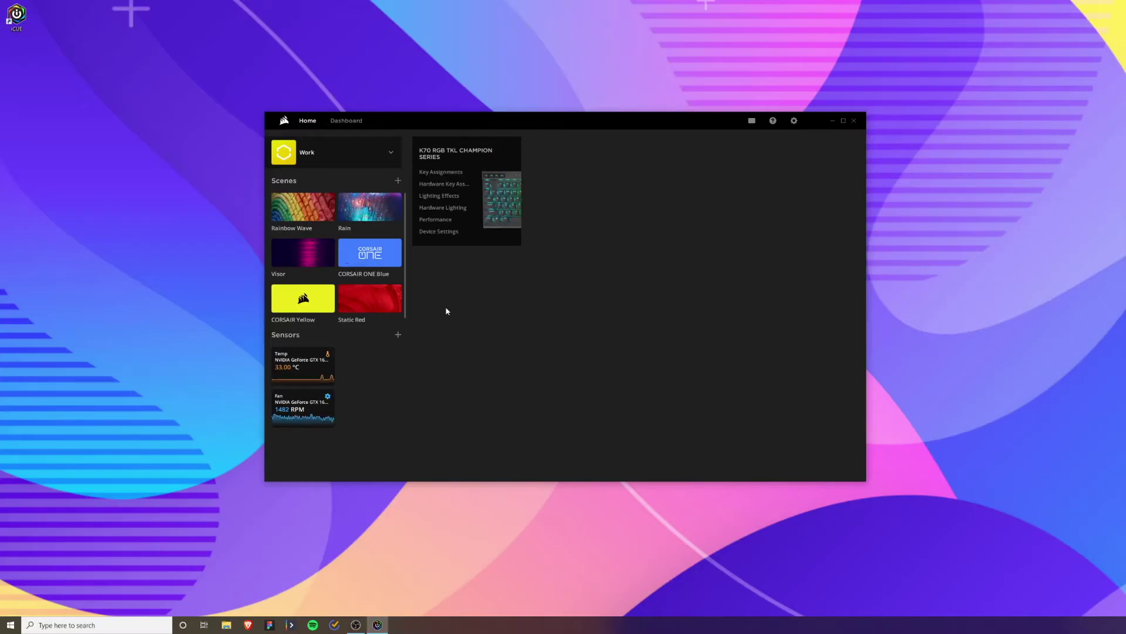
- Open the K70's Key Assignments page and add a new Keystroke 1 assignment
{"action": "left_click", "coordinate": [447, 171]}
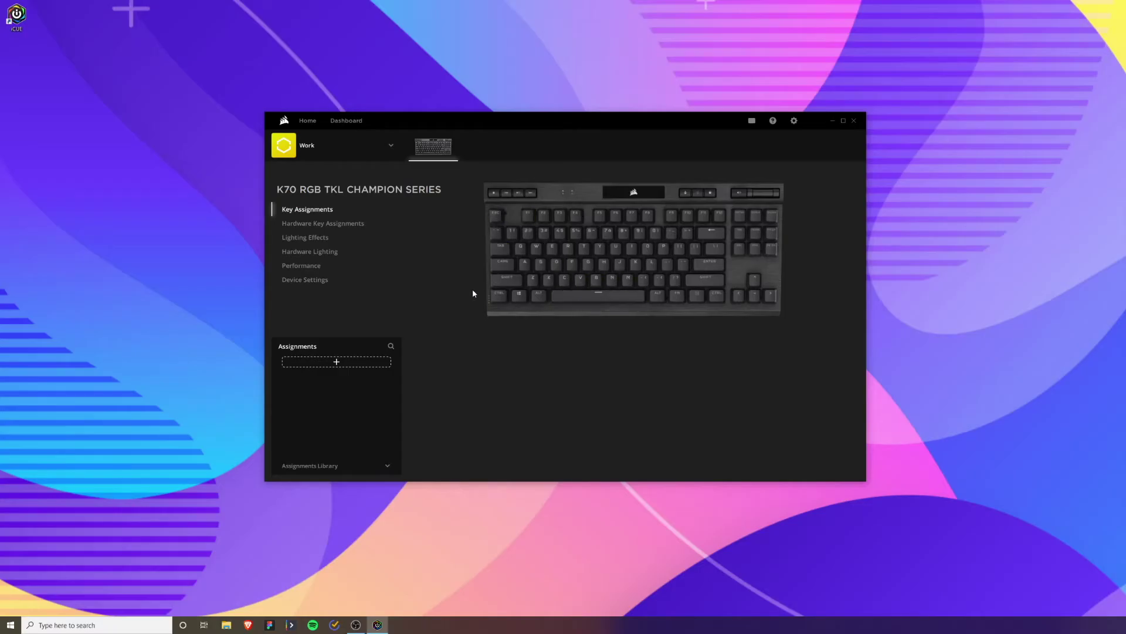
{"action": "left_click", "coordinate": [332, 364]}
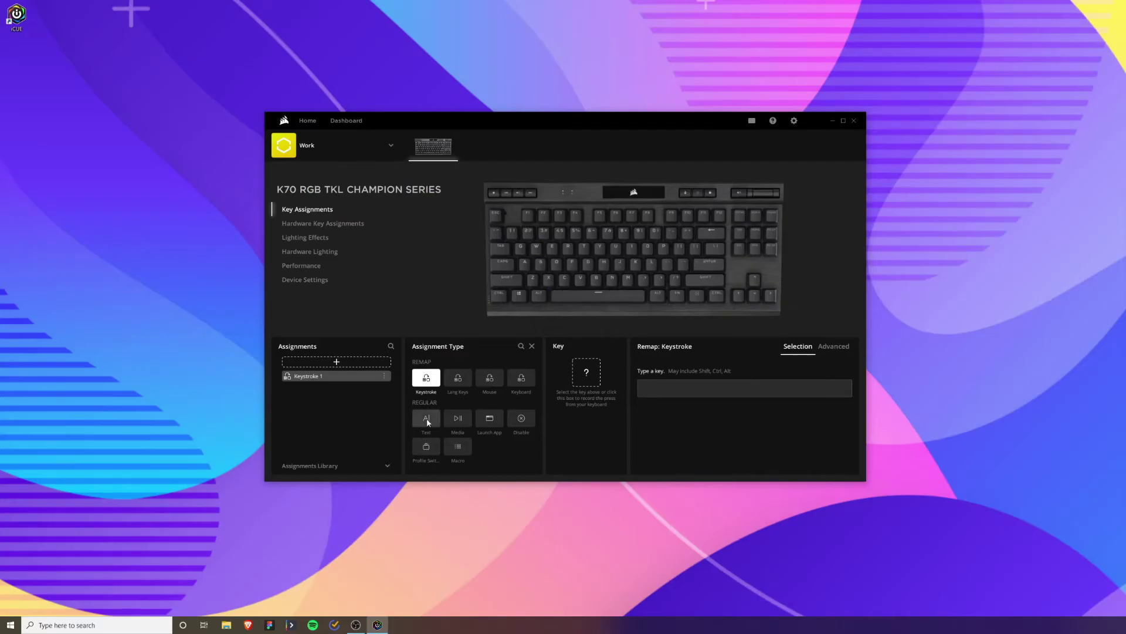
- Set the assignment to Launch App using the Web Browser with URL google.com
{"action": "left_click", "coordinate": [487, 427]}
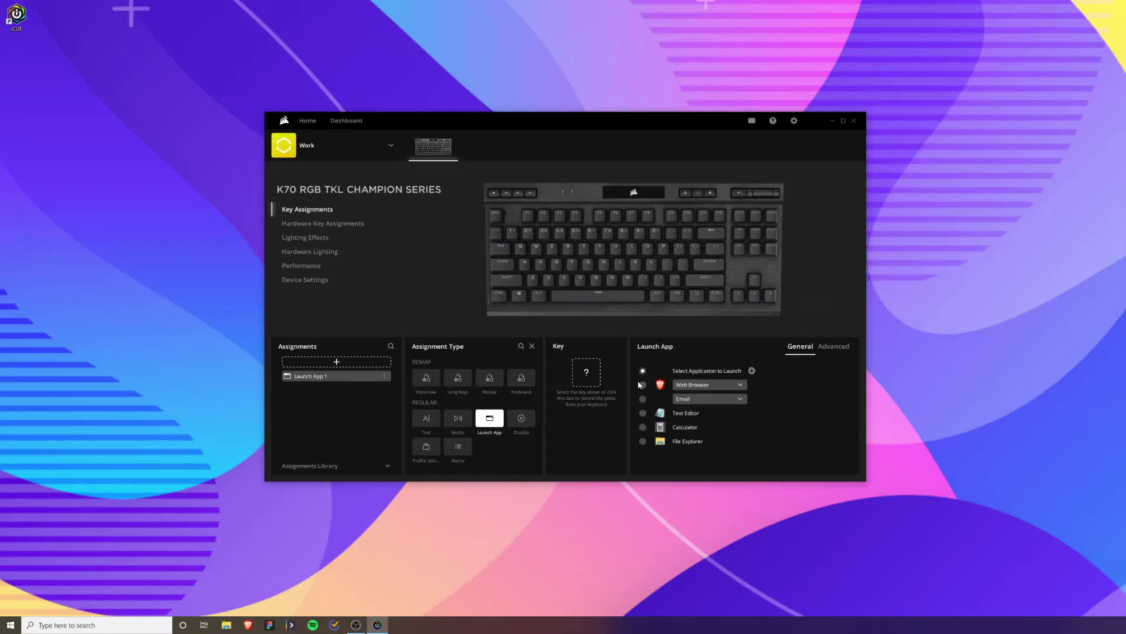
{"action": "left_click", "coordinate": [672, 387]}
{"action": "left_click", "coordinate": [693, 386]}
{"action": "left_click", "coordinate": [644, 385]}
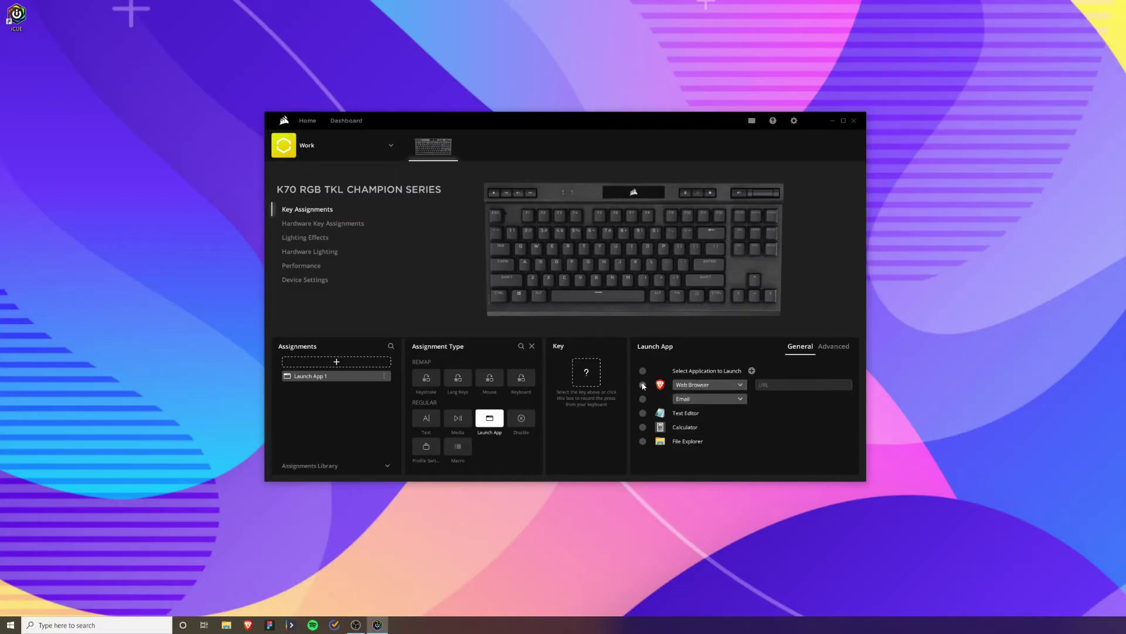
{"action": "left_click", "coordinate": [753, 371]}
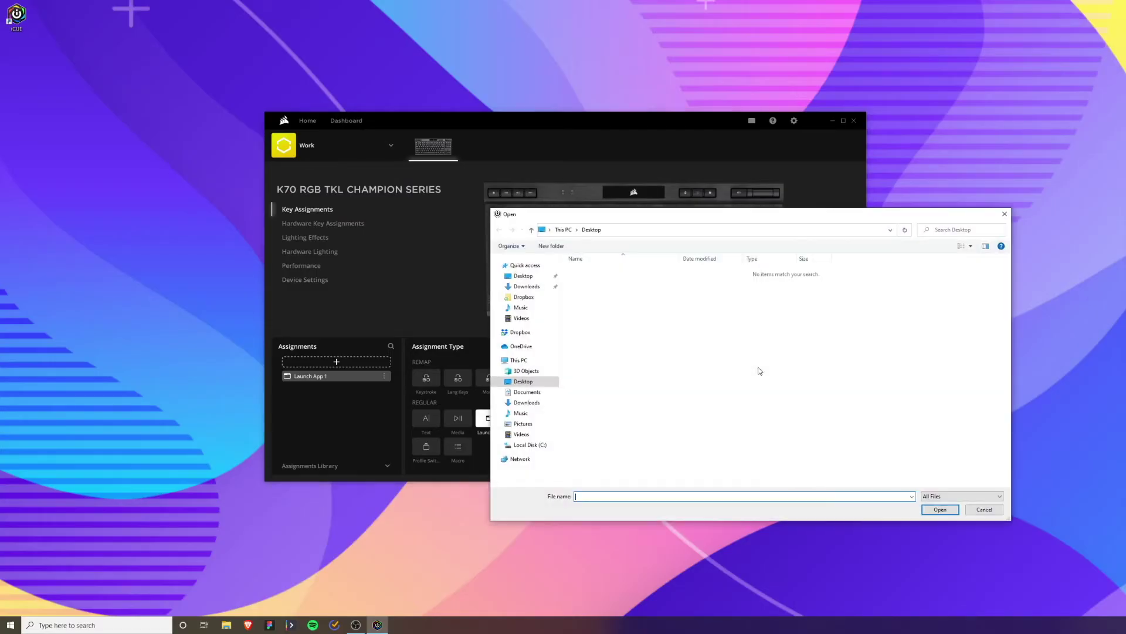
{"action": "left_click", "coordinate": [1003, 217]}
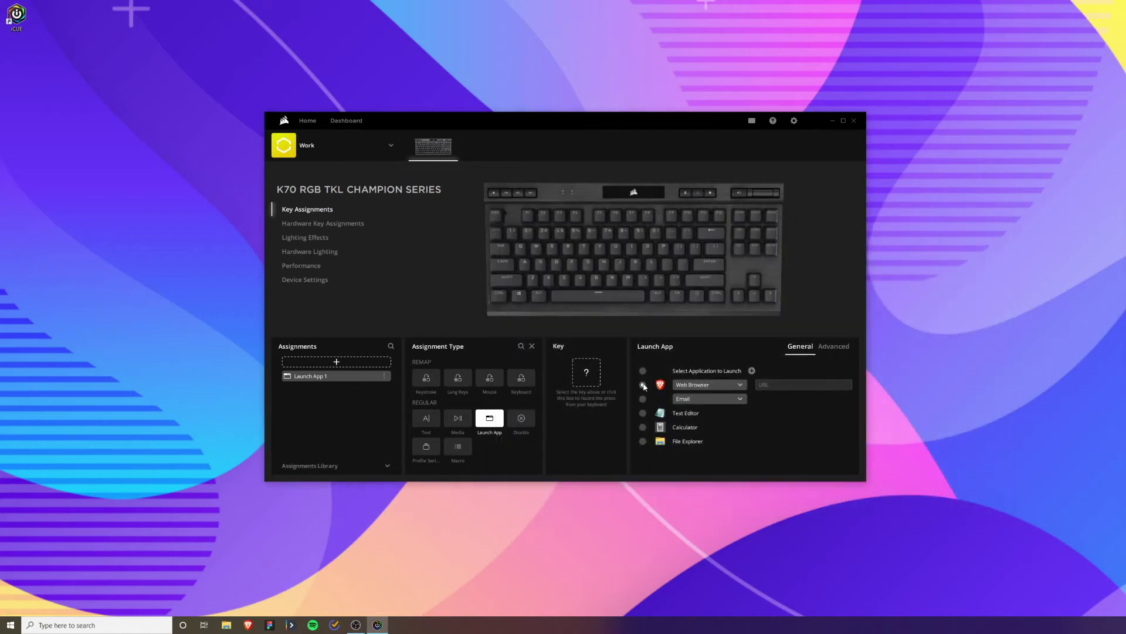
{"action": "left_click", "coordinate": [776, 384]}
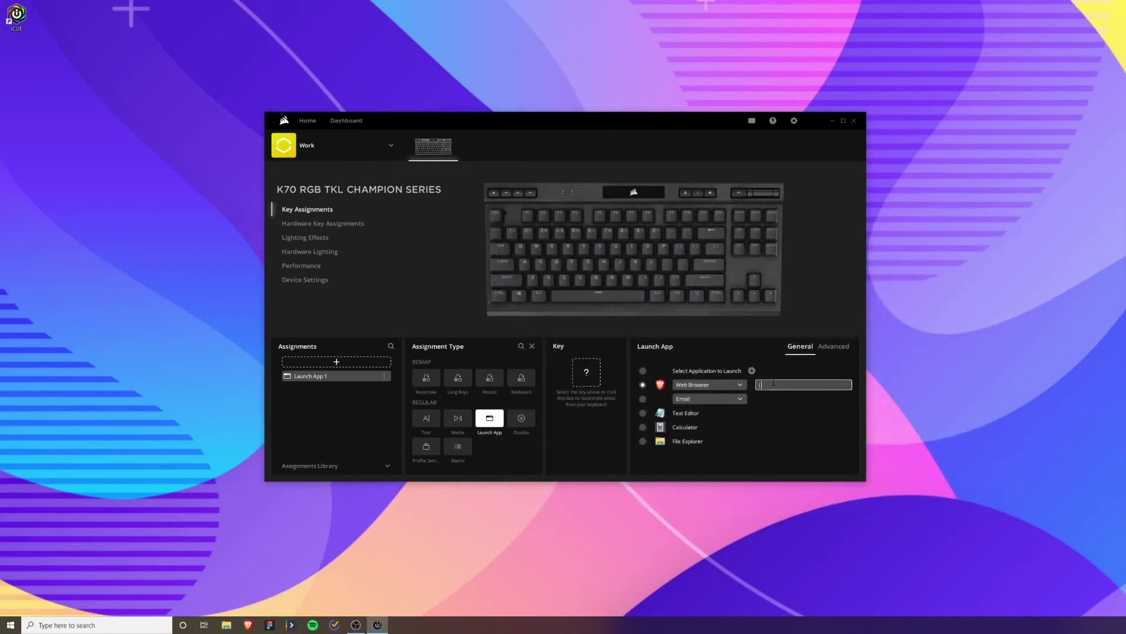
{"action": "type", "text": "google.com"}
- Rename the Launch App 1 assignment to Launch Brave Browser
{"action": "left_click", "coordinate": [381, 377]}
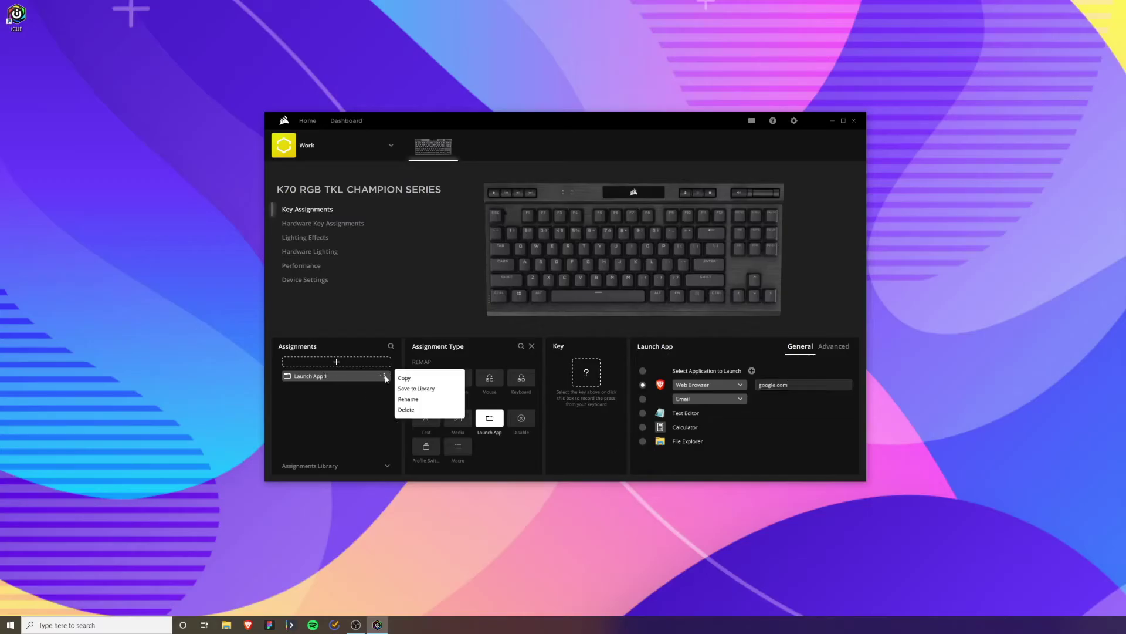
{"action": "left_click", "coordinate": [409, 399]}
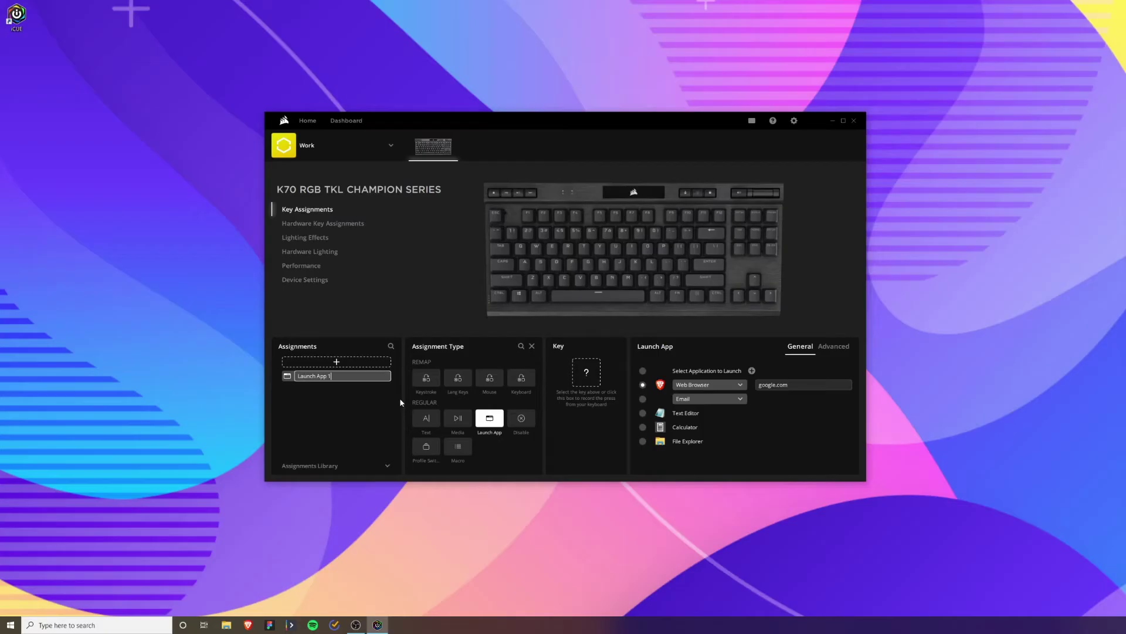
{"action": "left_click_drag", "start_coordinate": [345, 377], "coordinate": [317, 376]}
{"action": "type", "text": "Brower"}
{"action": "key", "text": "BackSpace"}
{"action": "key", "text": "BackSpace"}
{"action": "key", "text": "BackSpace"}
{"action": "type", "text": "rave Browser"}
{"action": "key", "text": "Return"}
- Bind Launch Brave Browser to the Up arrow key and test it opens Google
{"action": "mouse_move", "coordinate": [325, 378]}
{"action": "left_mouse_down"}
{"action": "mouse_move", "coordinate": [549, 265]}
{"action": "mouse_move", "coordinate": [336, 373]}
{"action": "left_mouse_up"}
{"action": "left_click", "coordinate": [757, 281]}
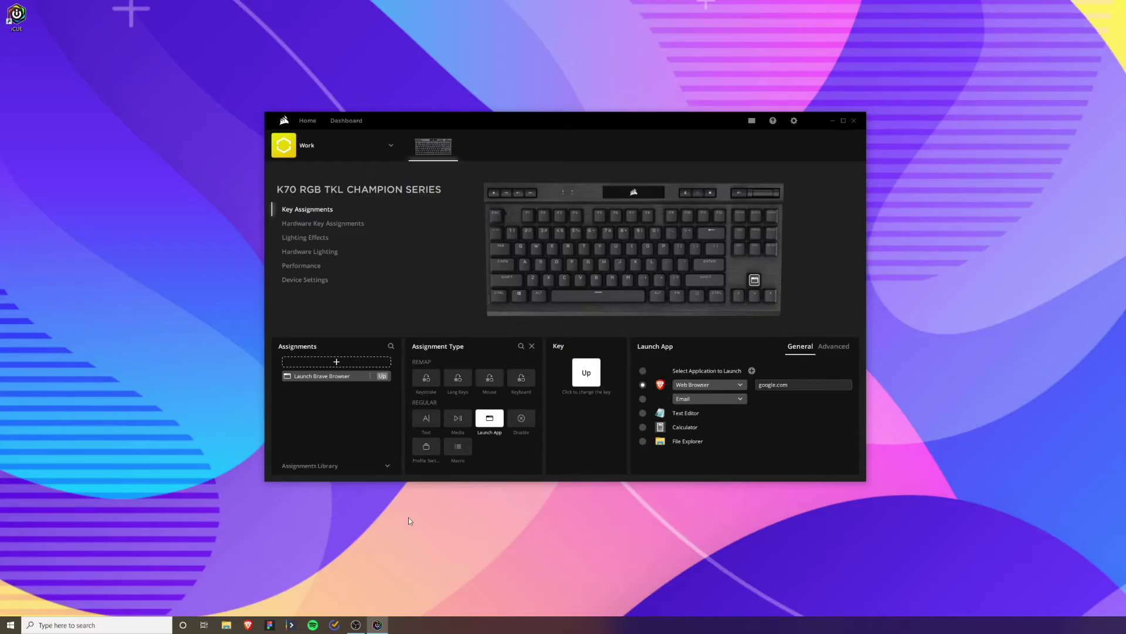
{"action": "key", "text": "Up"}
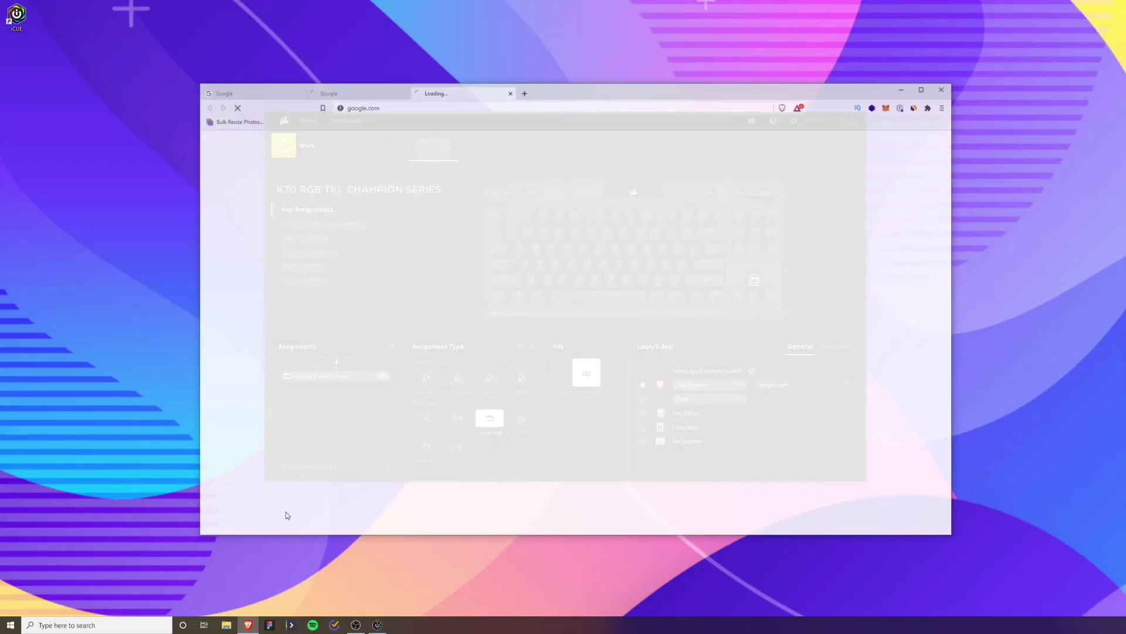
- Close Brave and add a Text assignment typing "Sup guys" on the Right arrow key
{"action": "left_click", "coordinate": [943, 88]}
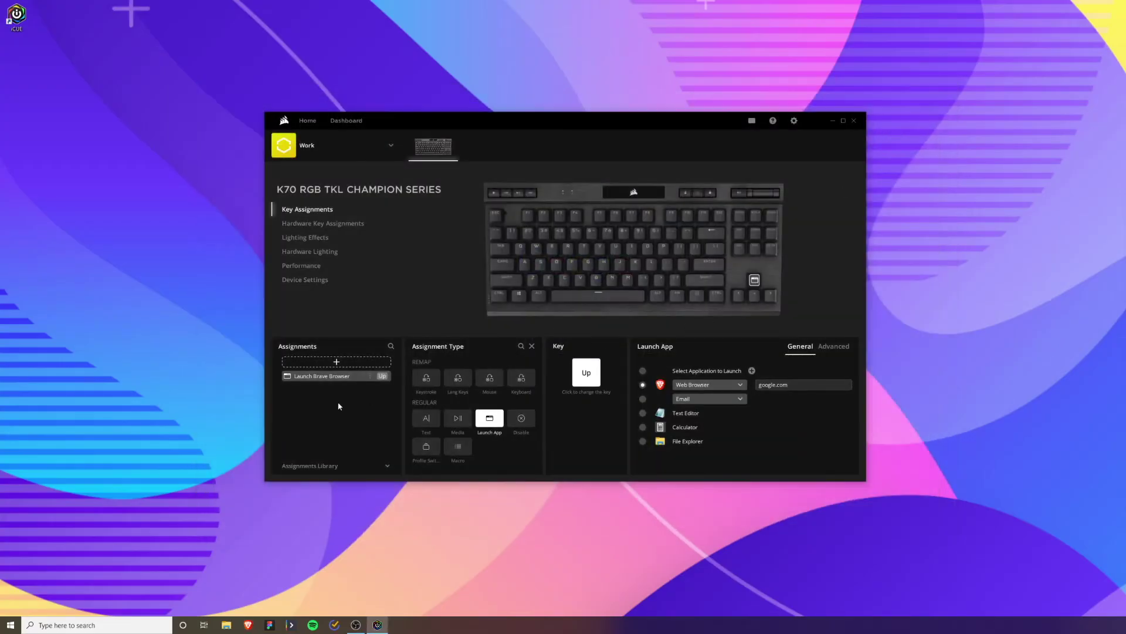
{"action": "left_click", "coordinate": [337, 362]}
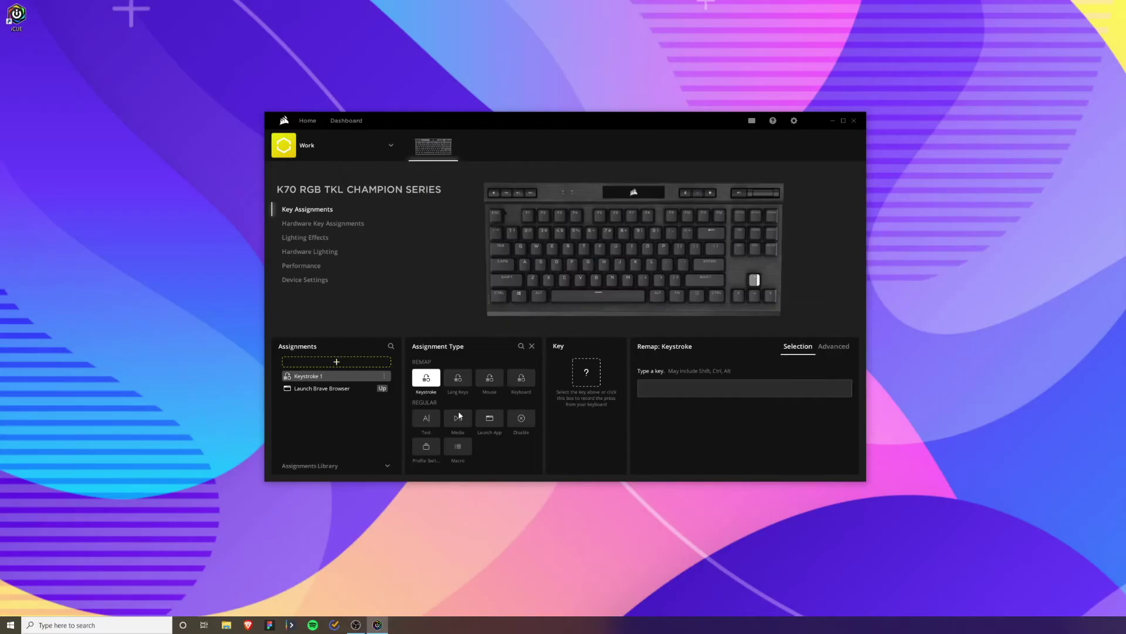
{"action": "left_click", "coordinate": [427, 420]}
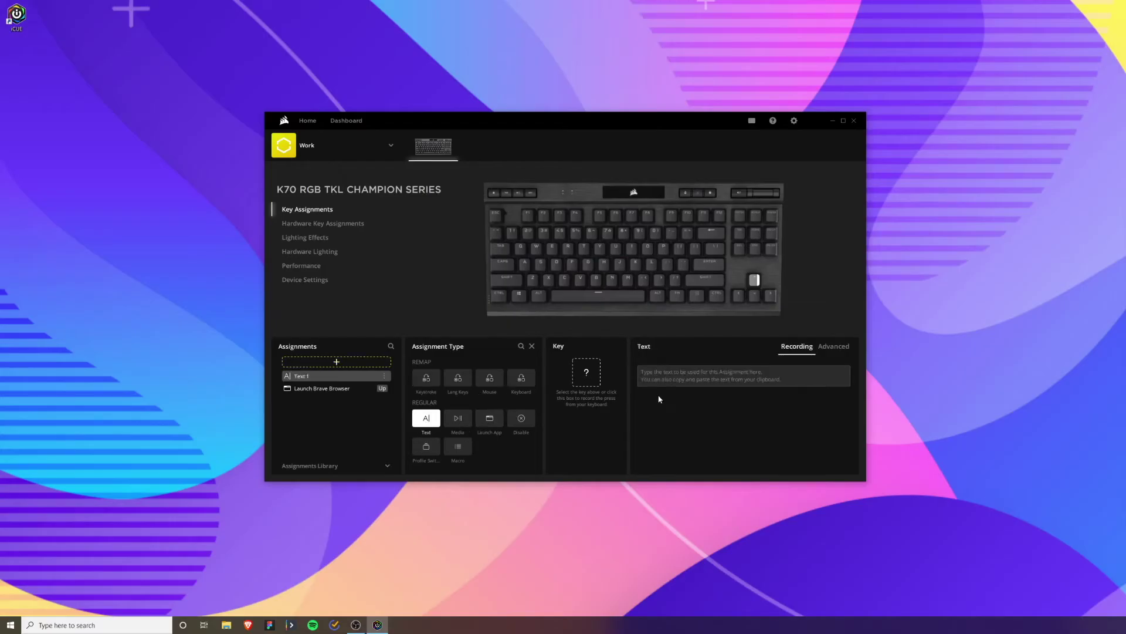
{"action": "left_click", "coordinate": [677, 371]}
{"action": "type", "text": "Sup guys"}
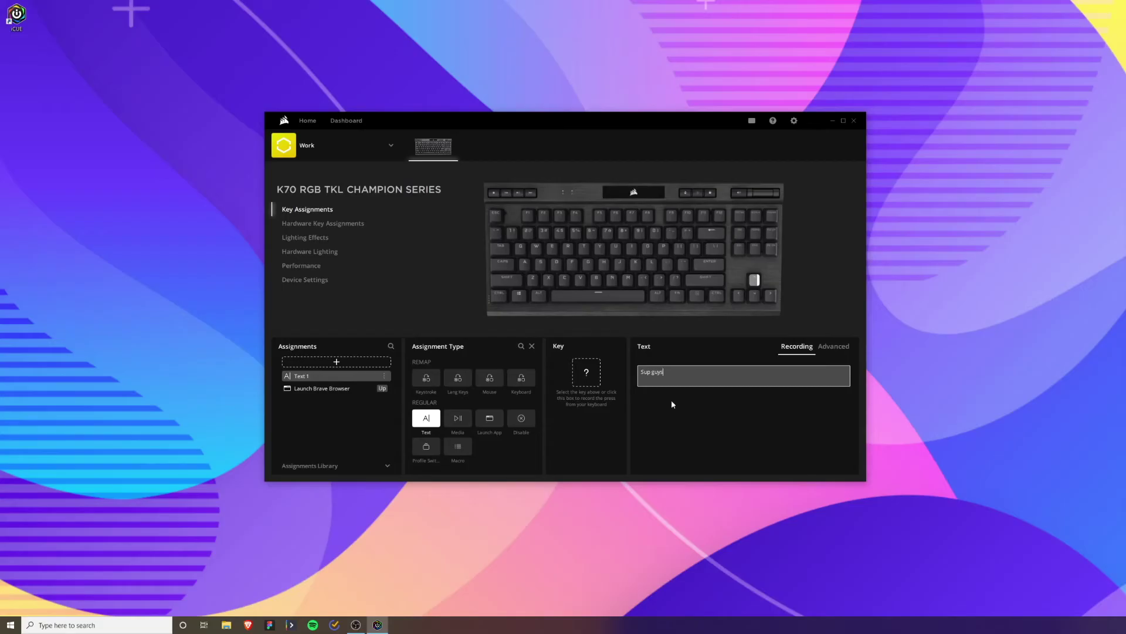
{"action": "left_click", "coordinate": [673, 404]}
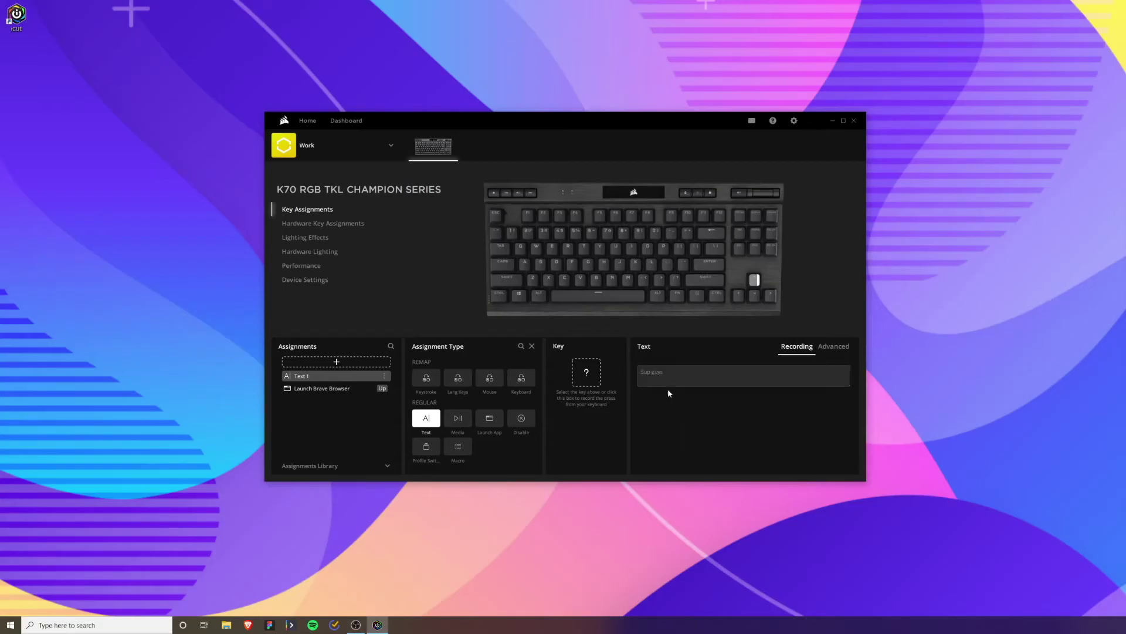
{"action": "left_click", "coordinate": [771, 295]}
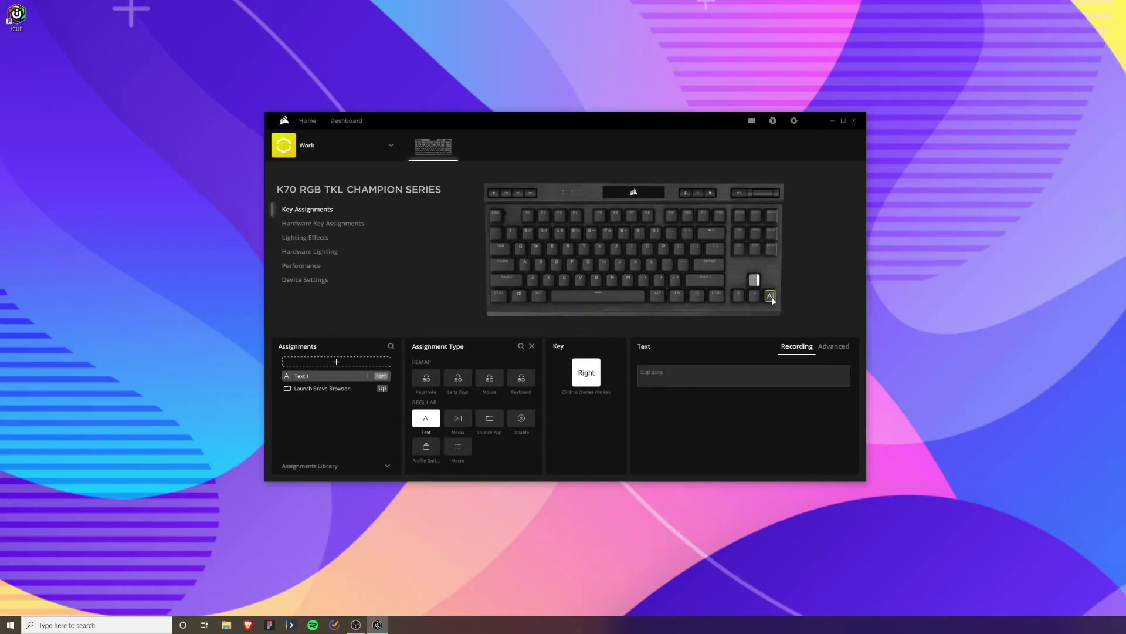
{"action": "left_click", "coordinate": [662, 378]}
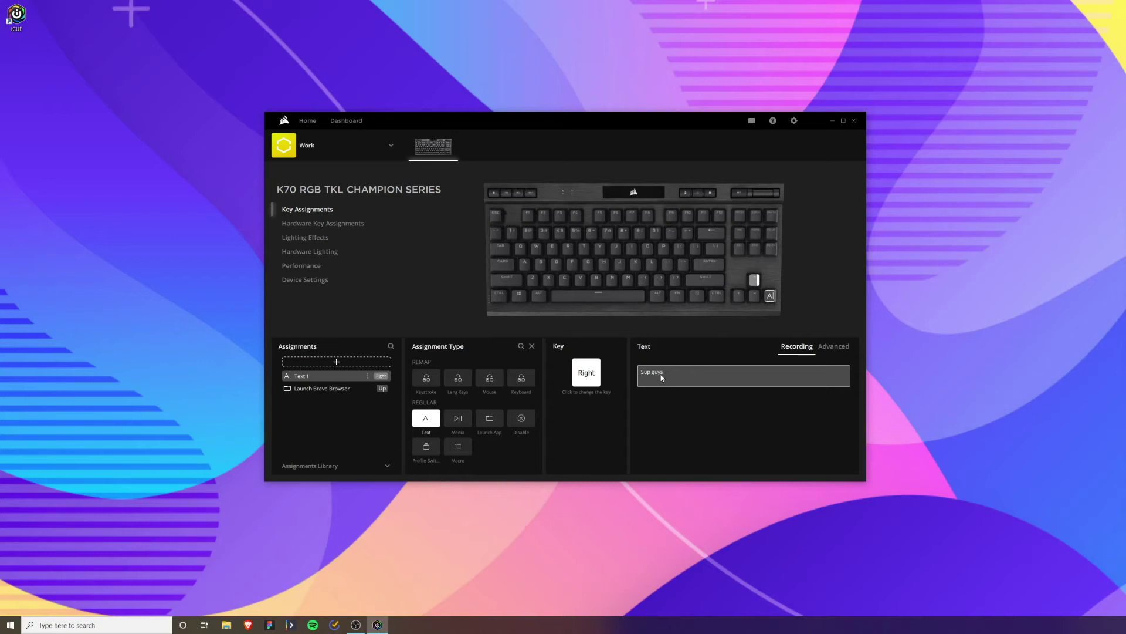
{"action": "left_click", "coordinate": [307, 379]}
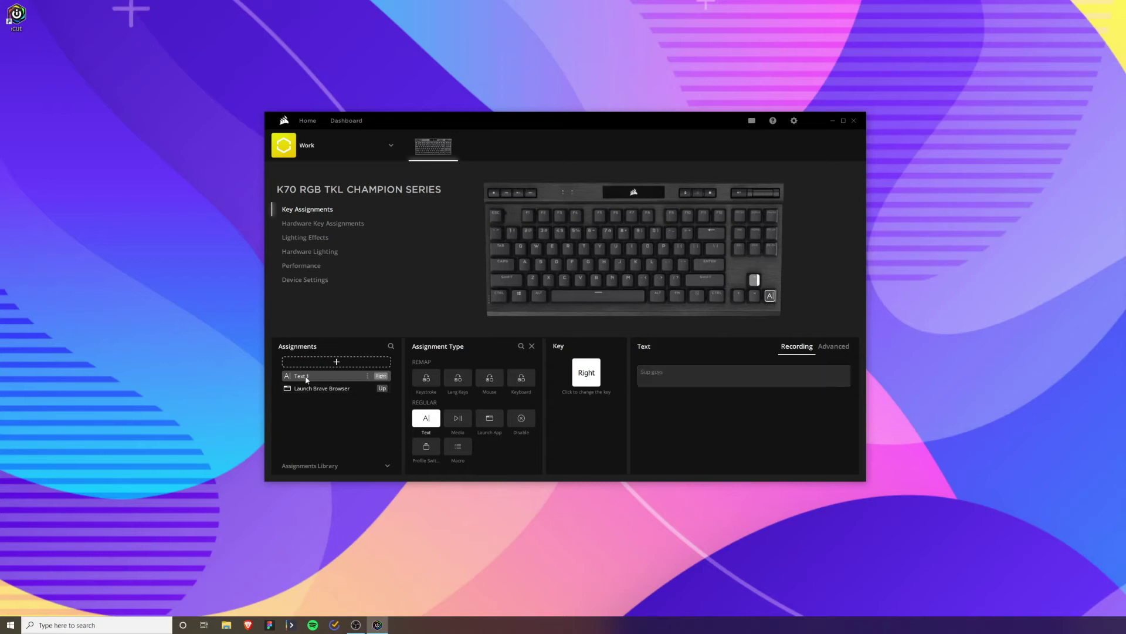
- Rename the Text 1 assignment to Hello Script
{"action": "left_click", "coordinate": [370, 377]}
{"action": "left_click", "coordinate": [411, 402]}
{"action": "key", "text": "ctrl+a"}
{"action": "key", "text": "BackSpace"}
{"action": "type", "text": "Hello Script"}
{"action": "key", "text": "Return"}
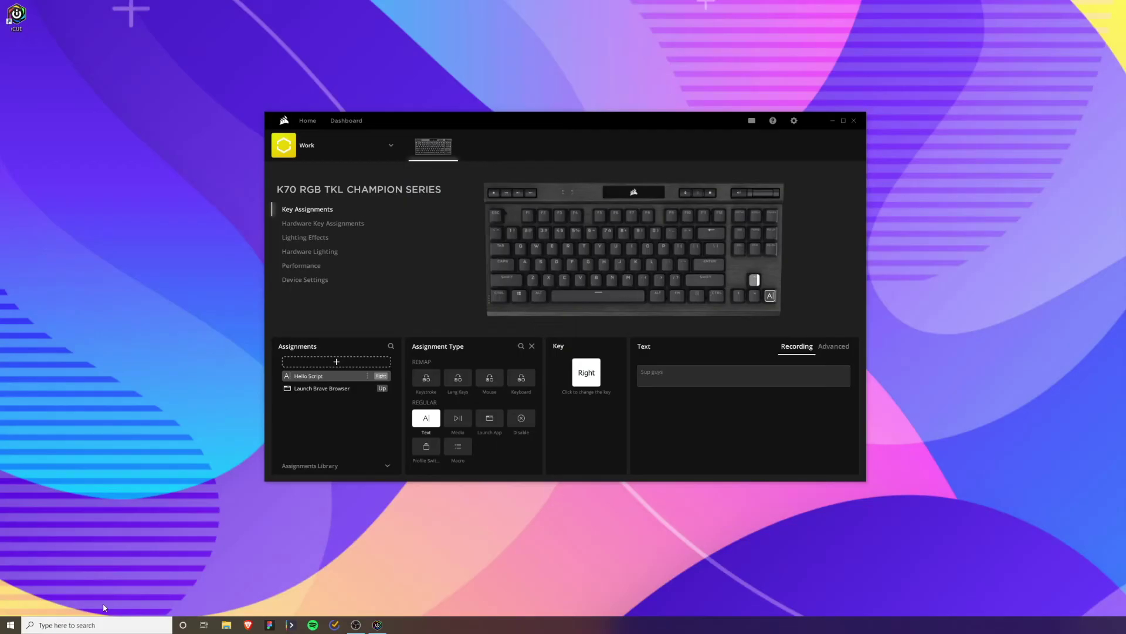
{"action": "left_click", "coordinate": [96, 625]}
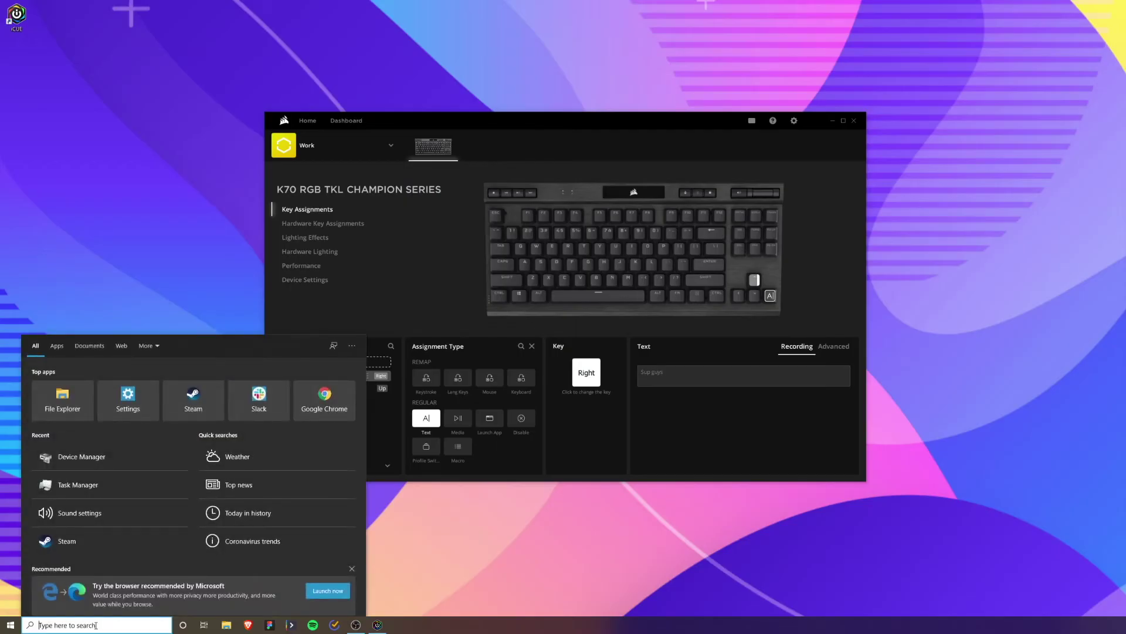
{"action": "type", "text": "Sup guysSup guysSup guysSup guysSup guys"}
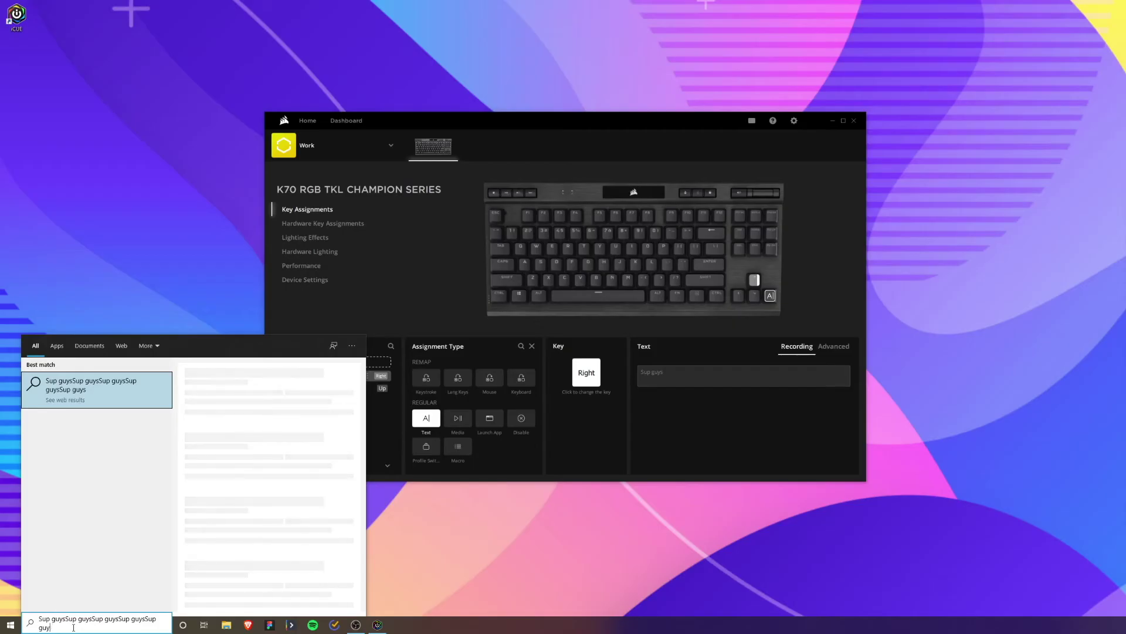
{"action": "left_click", "coordinate": [401, 405]}
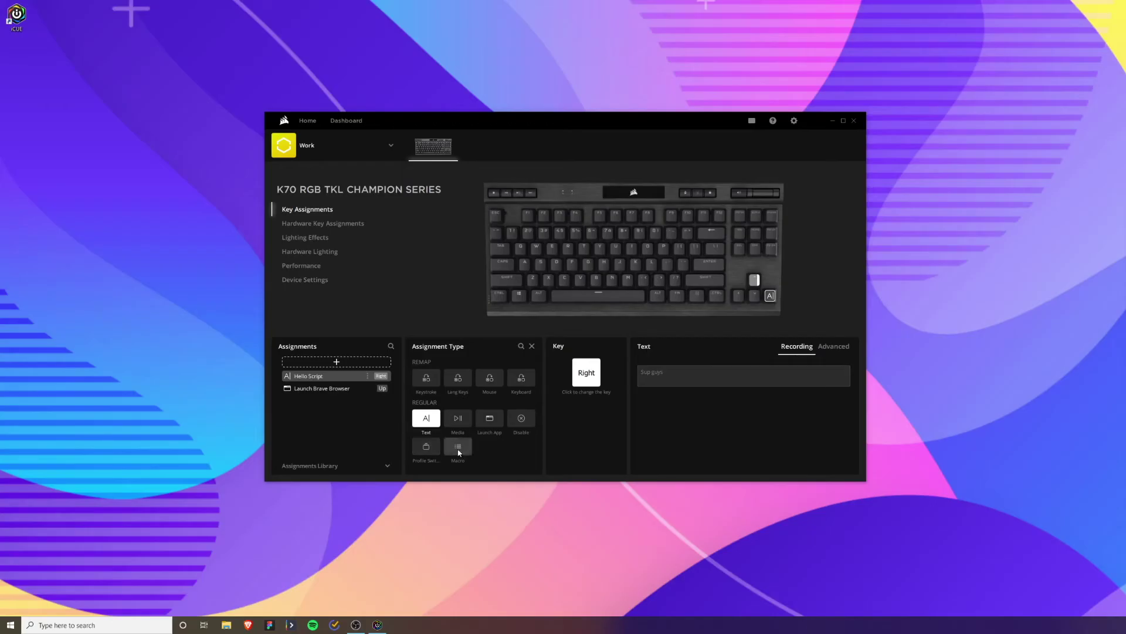
- Try Mouse then Media on a new assignment, cancel it, and open Hardware Key Assignments
{"action": "left_click", "coordinate": [341, 359]}
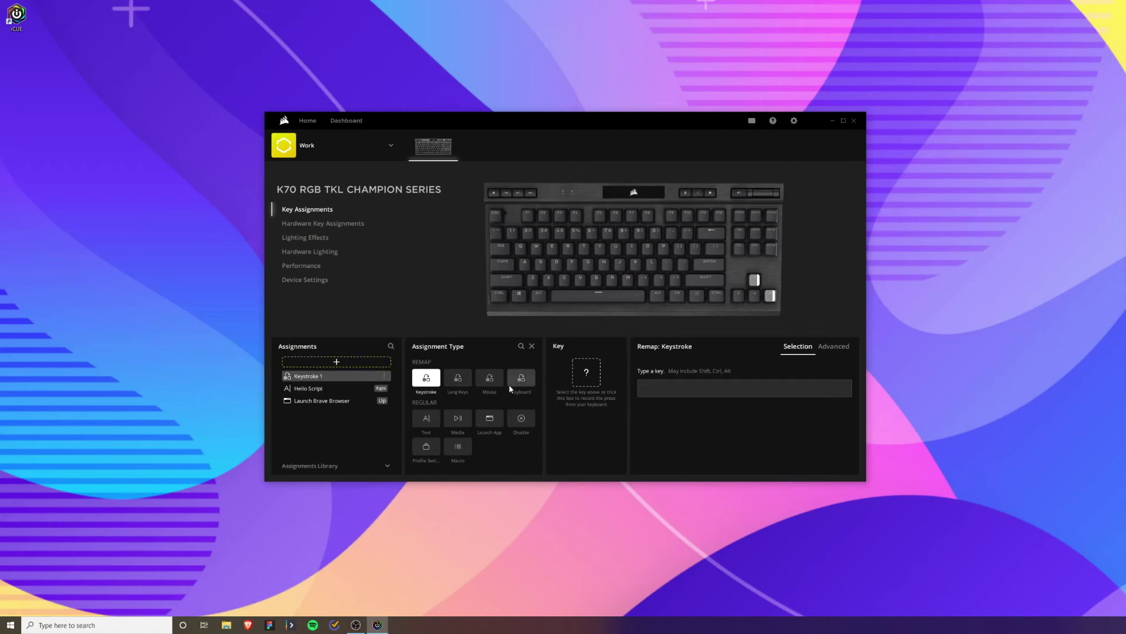
{"action": "left_click", "coordinate": [489, 380]}
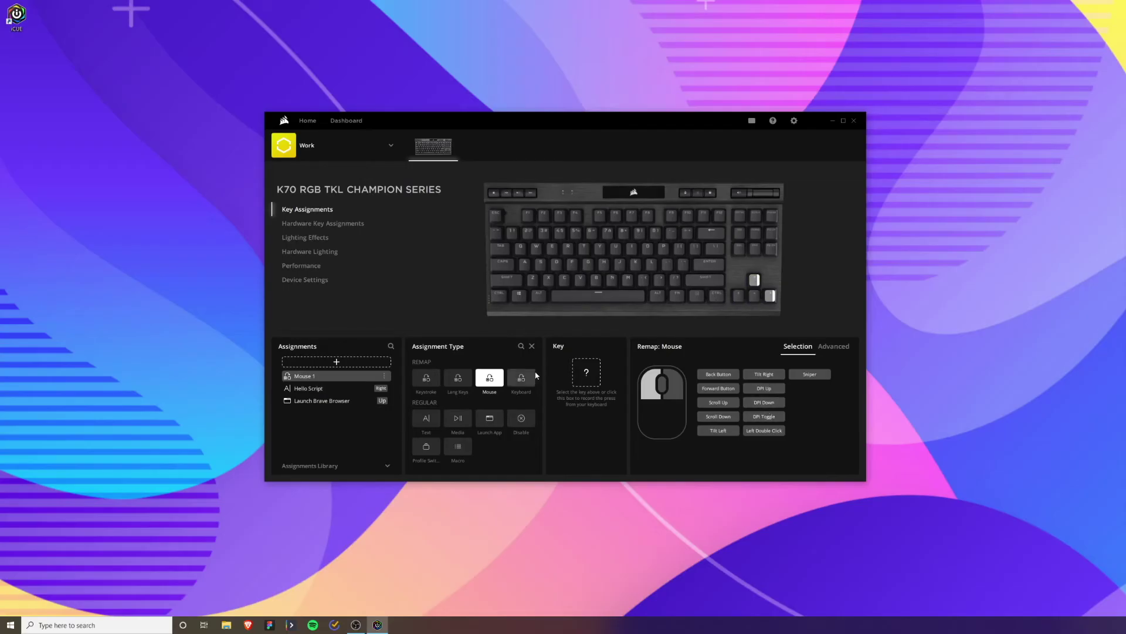
{"action": "left_click", "coordinate": [457, 418]}
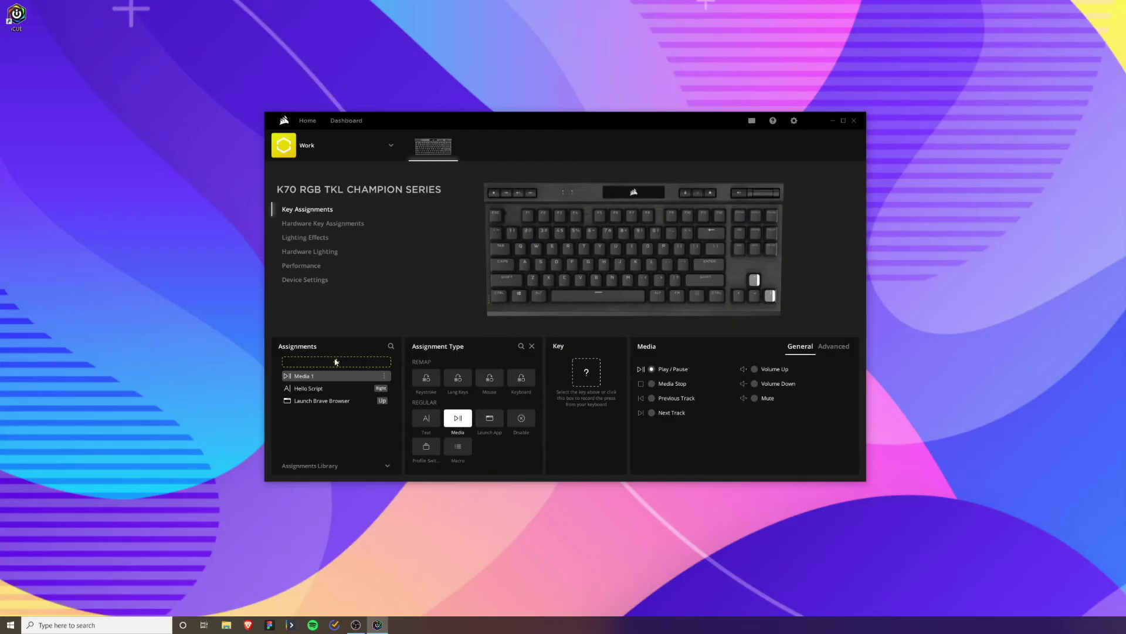
{"action": "key", "text": "Escape"}
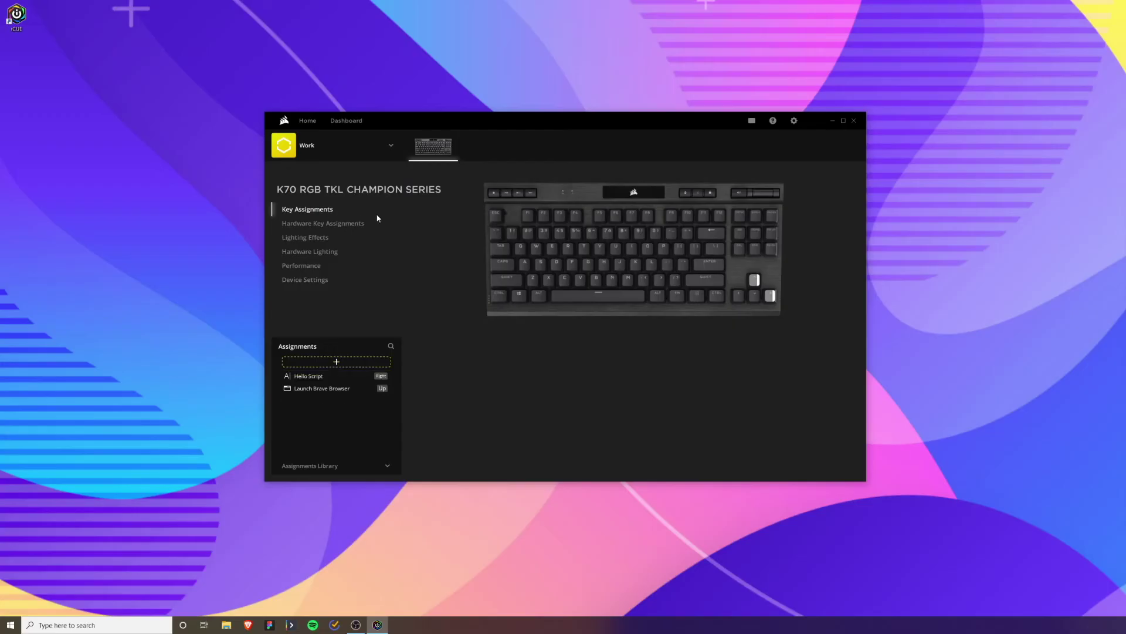
{"action": "left_click", "coordinate": [322, 227]}
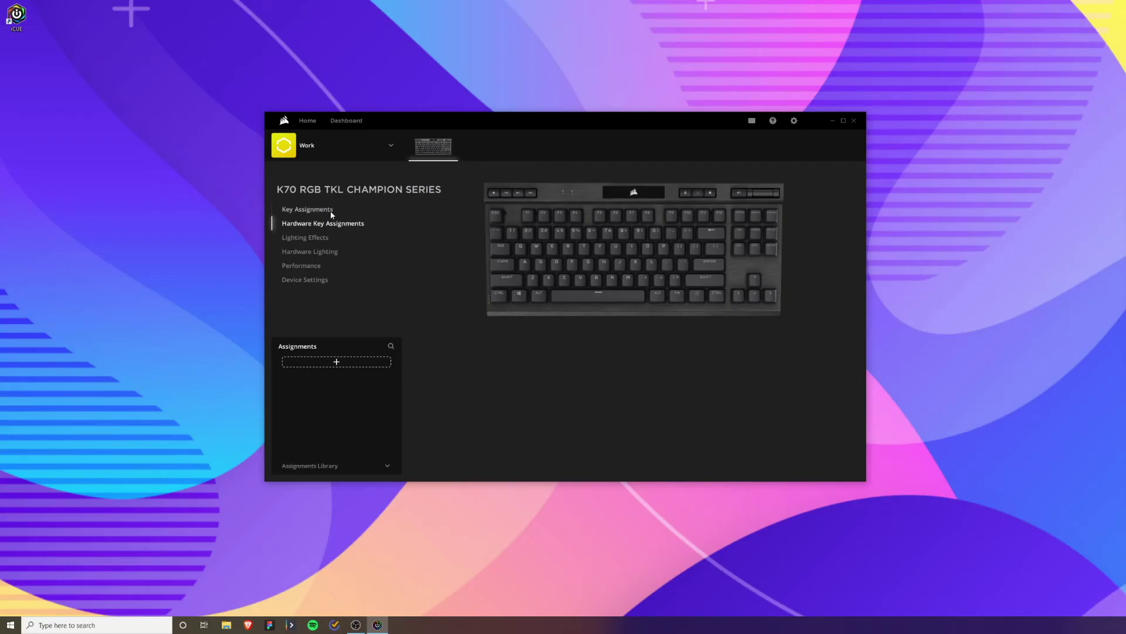
- Add a lighting layer, try Rainbow Wave, Color Shift and Color Pulse, then choose Color Wave
{"action": "left_click", "coordinate": [305, 238]}
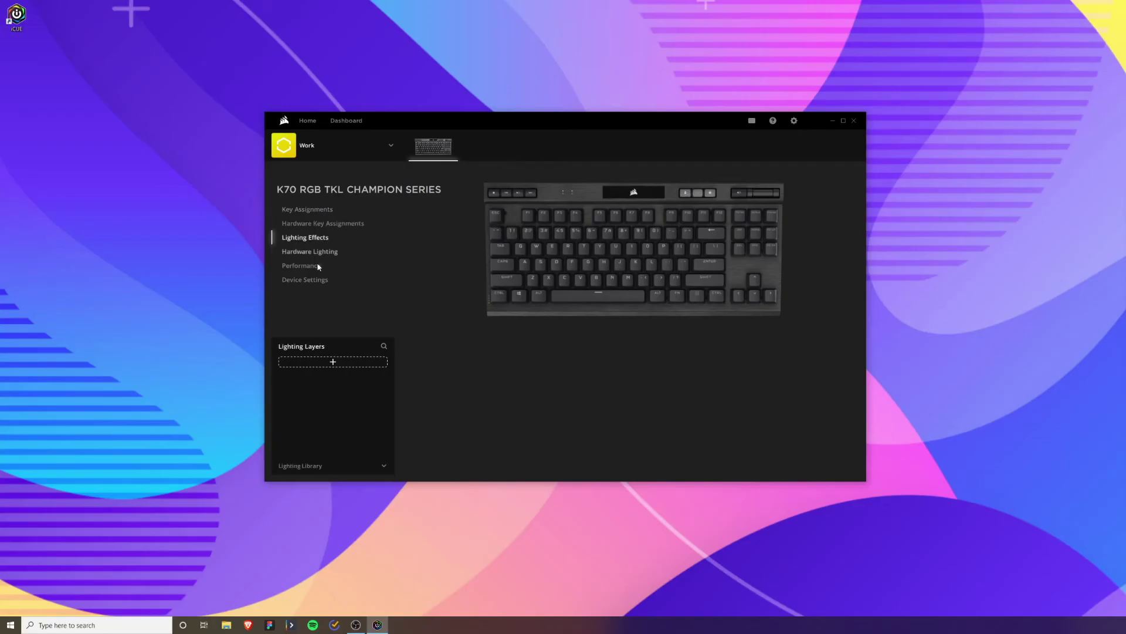
{"action": "left_click", "coordinate": [333, 363]}
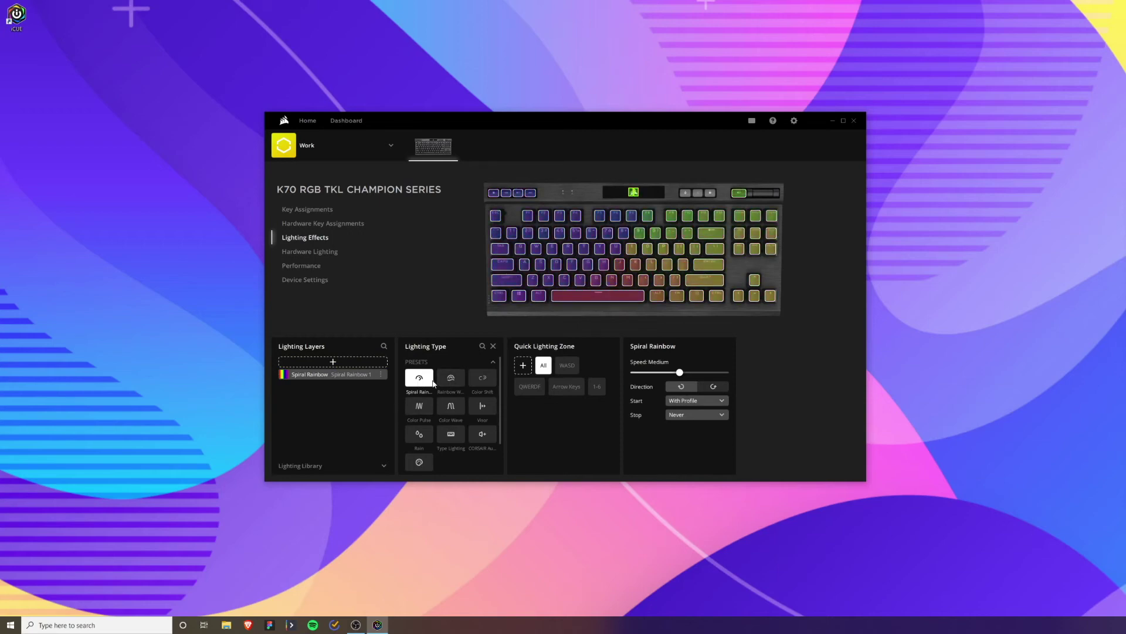
{"action": "left_click", "coordinate": [452, 380]}
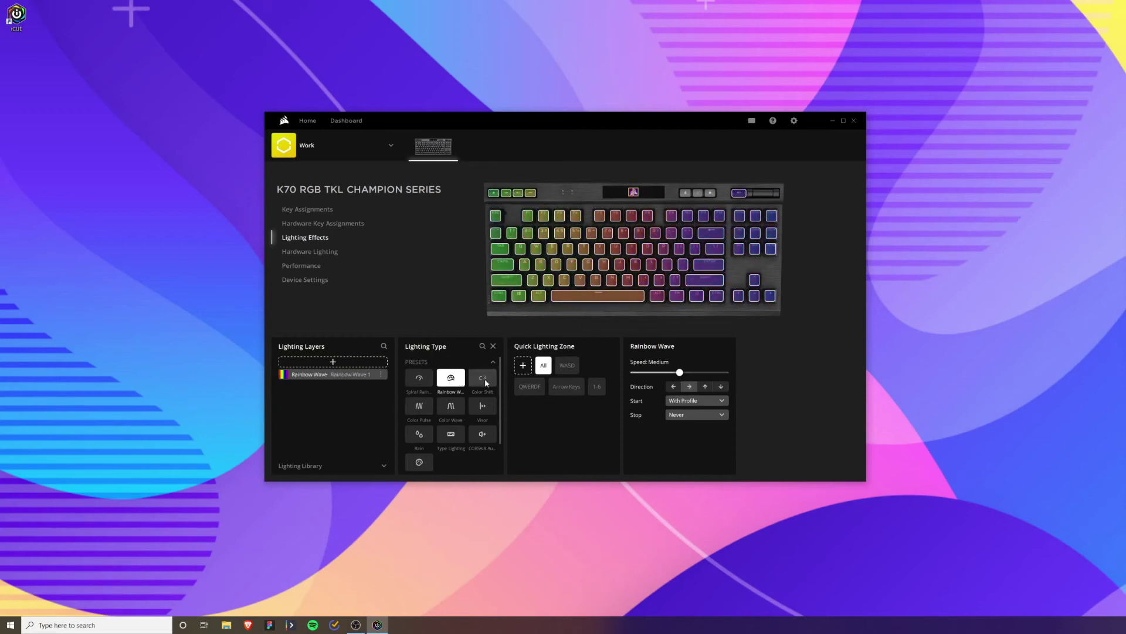
{"action": "left_click", "coordinate": [482, 379]}
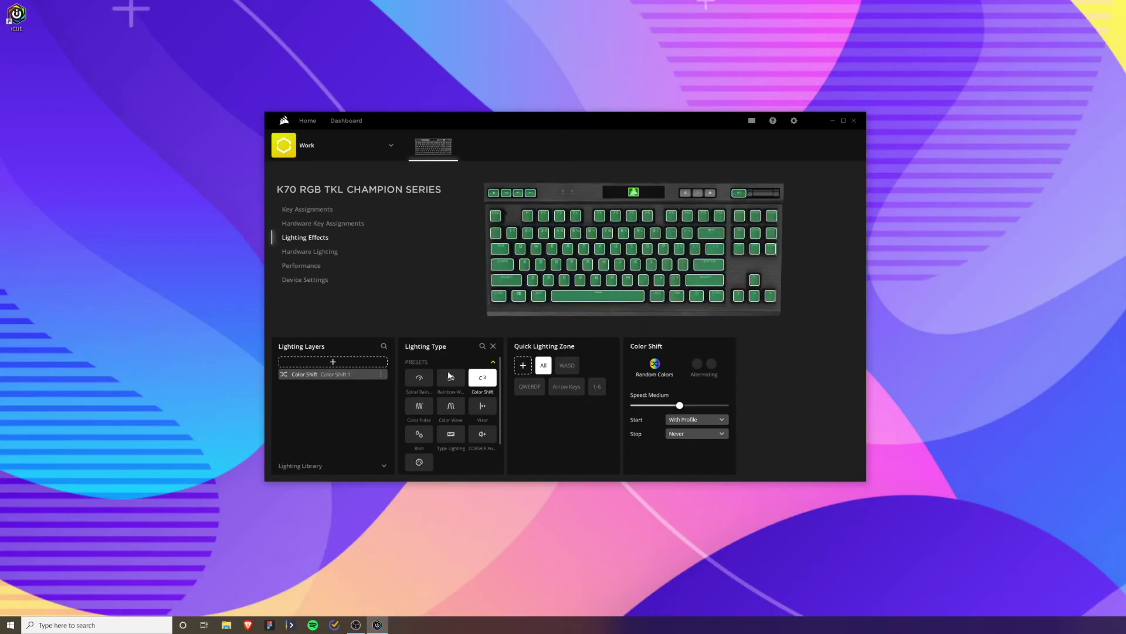
{"action": "left_click", "coordinate": [418, 405]}
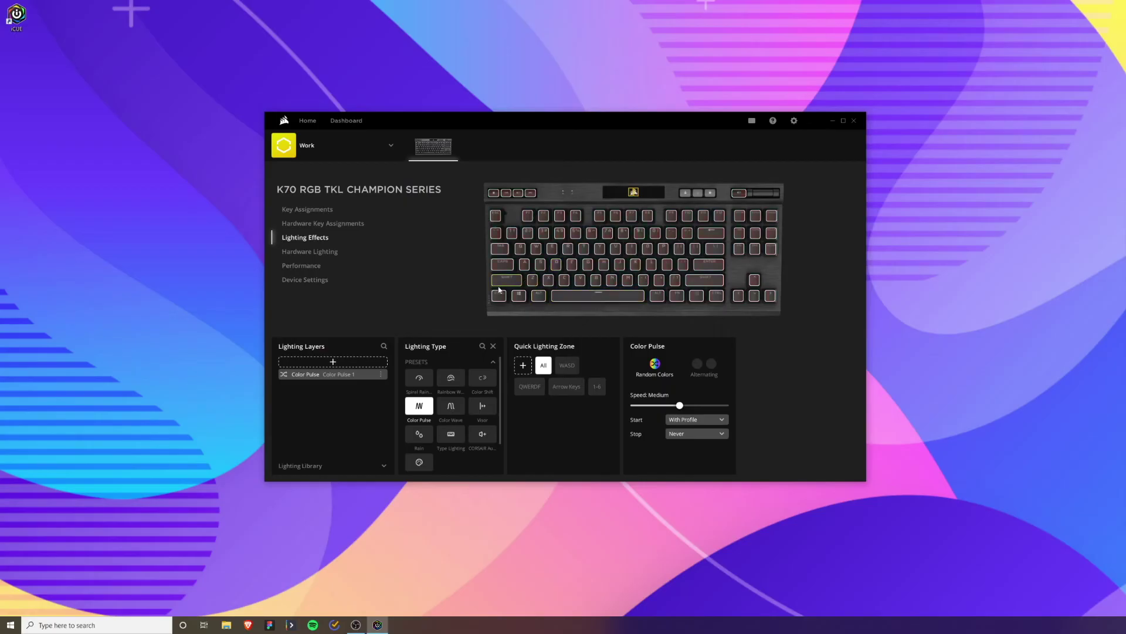
{"action": "left_click", "coordinate": [455, 407]}
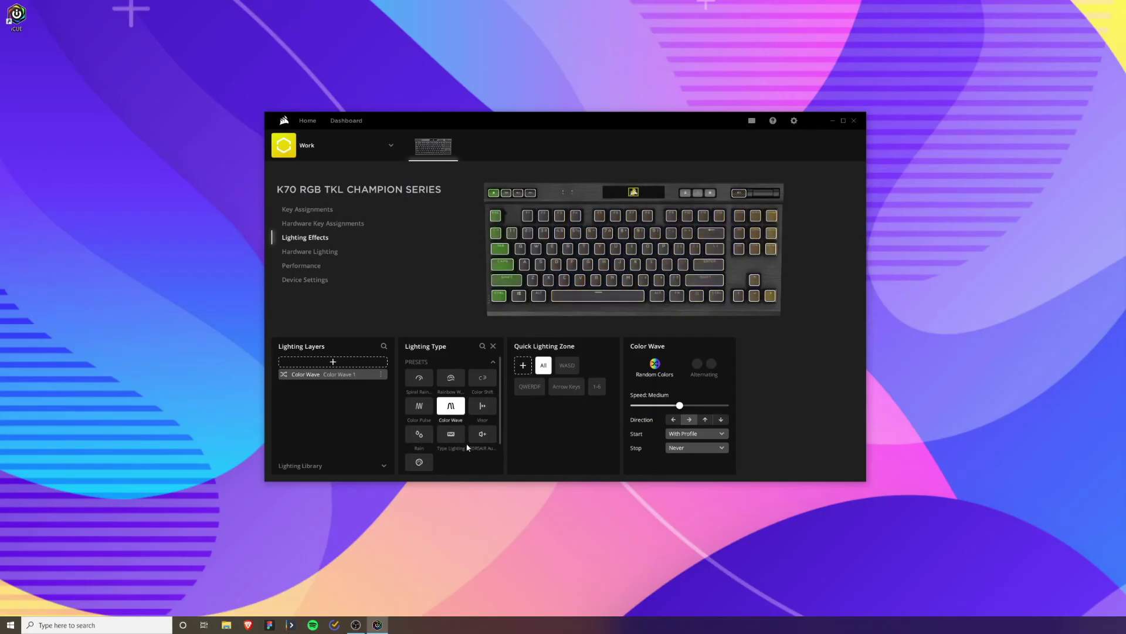
- Expand the custom lighting types list below the presets to review them
{"action": "scroll", "coordinate": [471, 420], "scroll_direction": "down", "scroll_amount": 2}
{"action": "scroll", "coordinate": [463, 418], "scroll_direction": "up", "scroll_amount": 2}
{"action": "scroll", "coordinate": [447, 411], "scroll_direction": "down", "scroll_amount": 1}
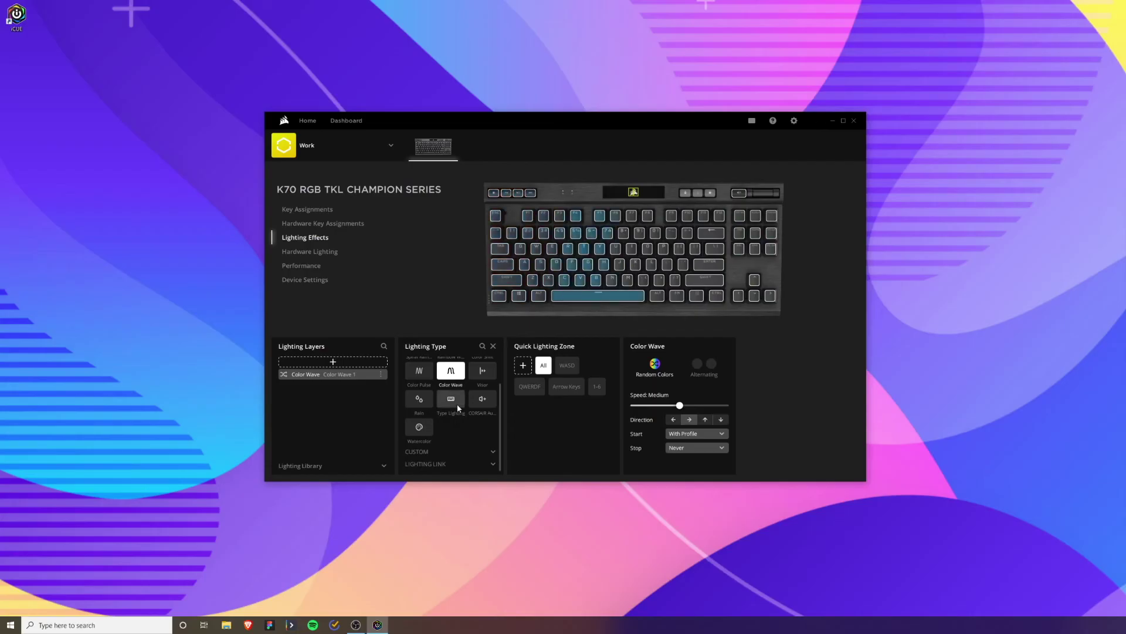
{"action": "left_click", "coordinate": [491, 451]}
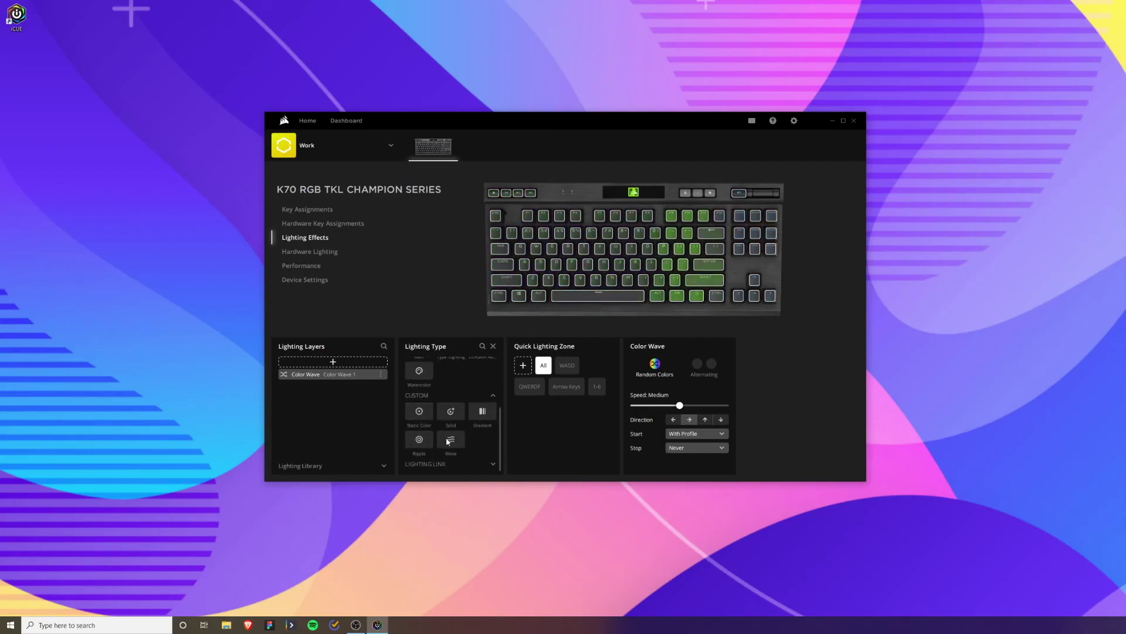
{"action": "scroll", "coordinate": [467, 423], "scroll_direction": "up", "scroll_amount": 3}
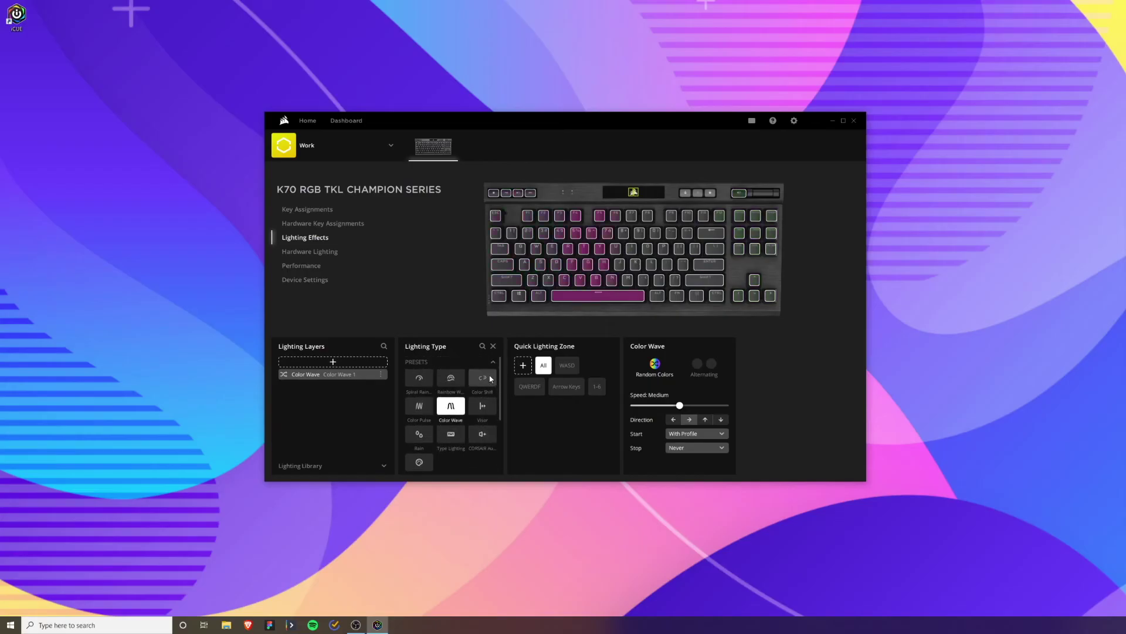
- Go via Hardware Lighting to the Performance page showing Win Lock and Indicator Colors
{"action": "left_click", "coordinate": [310, 251]}
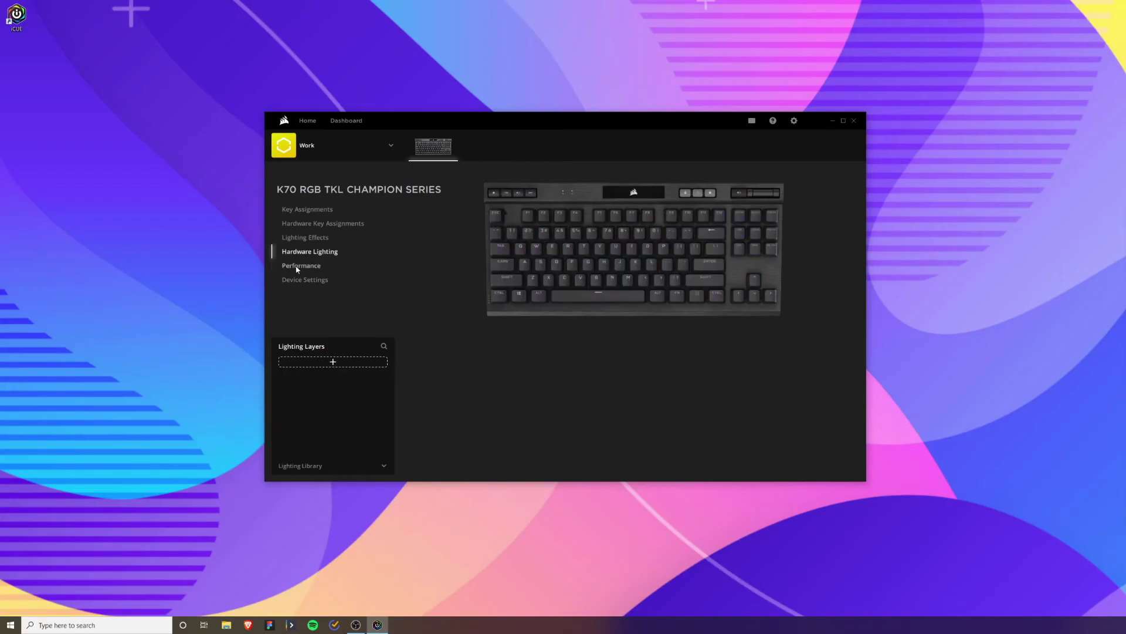
{"action": "left_click", "coordinate": [297, 267]}
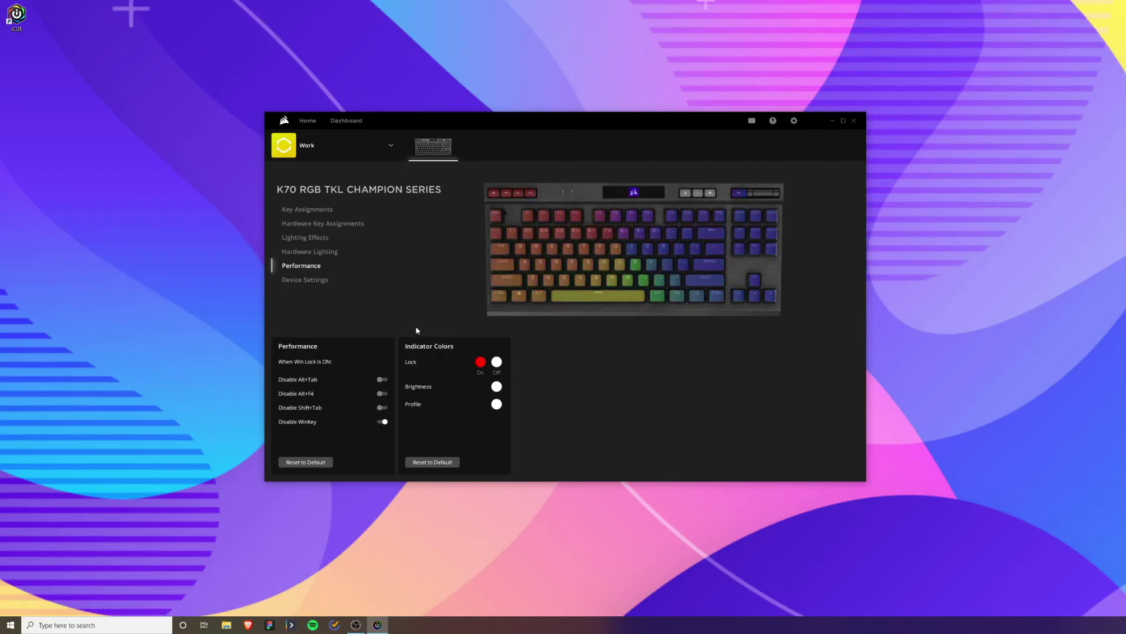
- Open Device Settings, keep polling rate at 1000 Hz, and select the debounce time field
{"action": "left_click", "coordinate": [292, 282]}
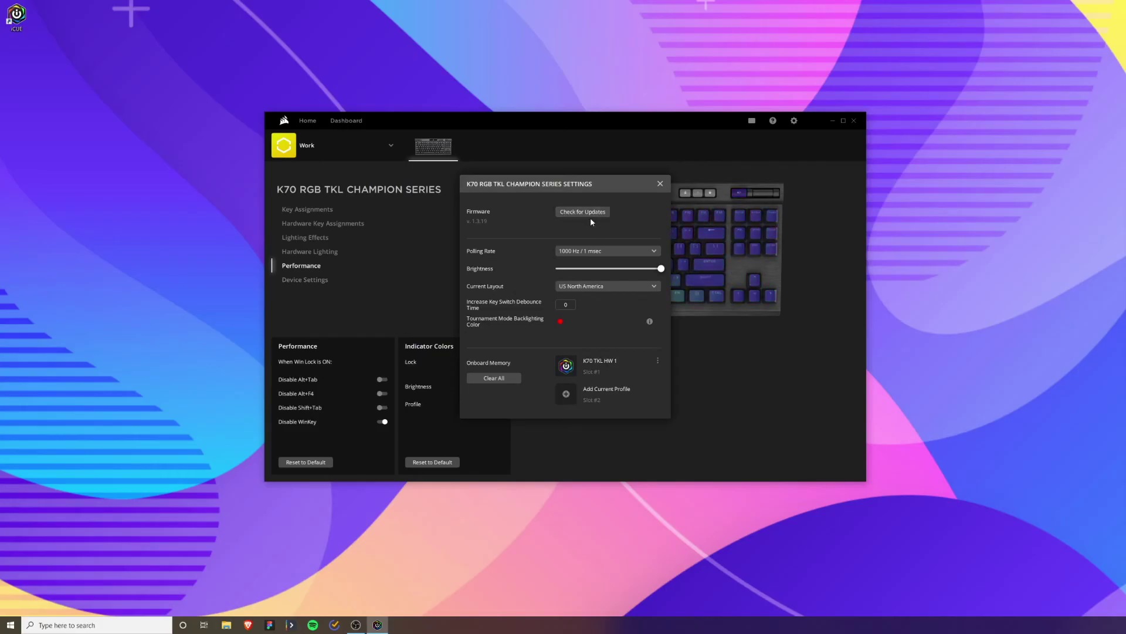
{"action": "left_click", "coordinate": [617, 251]}
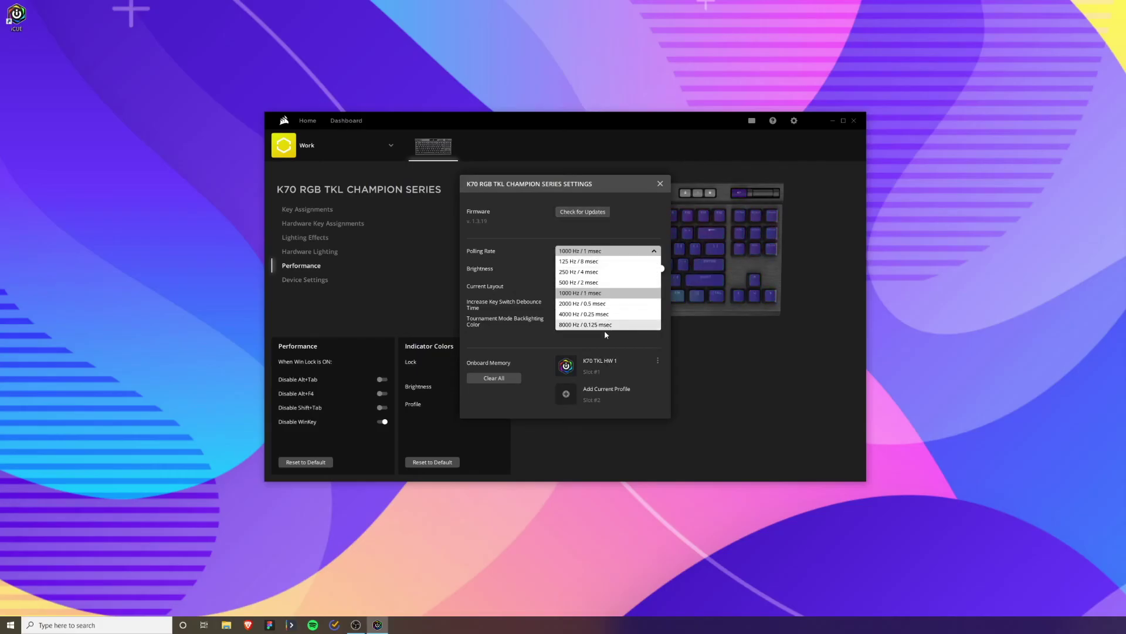
{"action": "left_click", "coordinate": [512, 276]}
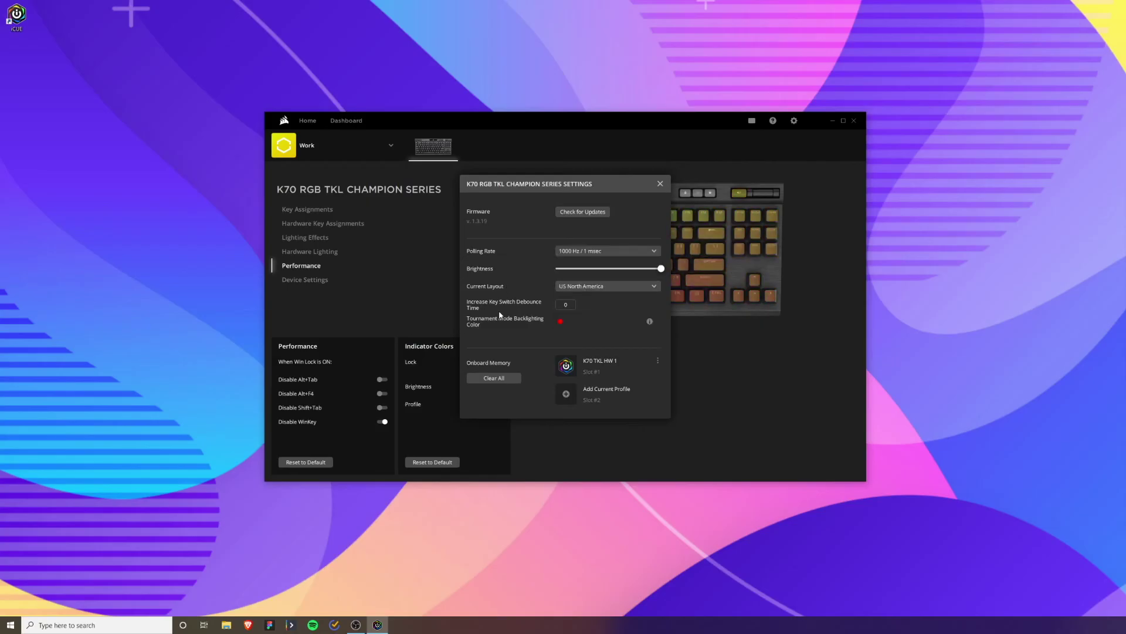
{"action": "left_click", "coordinate": [567, 305]}
- Close Device Settings, return Home, and check the profile list with Work still active
{"action": "left_click", "coordinate": [660, 183]}
{"action": "left_click", "coordinate": [307, 121]}
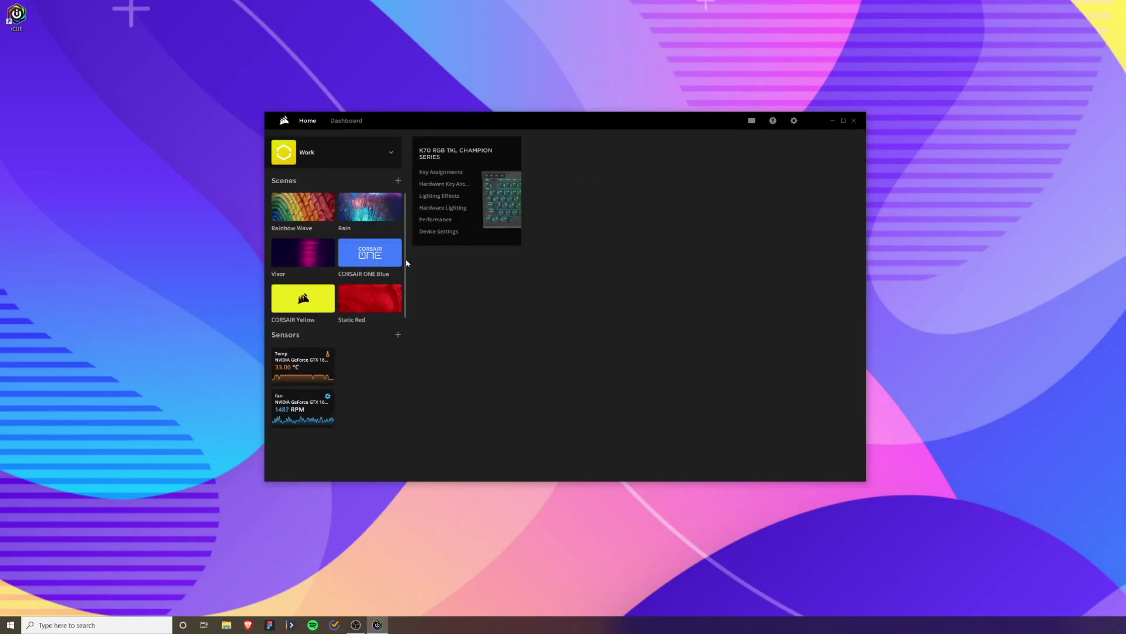
{"action": "left_click", "coordinate": [387, 154]}
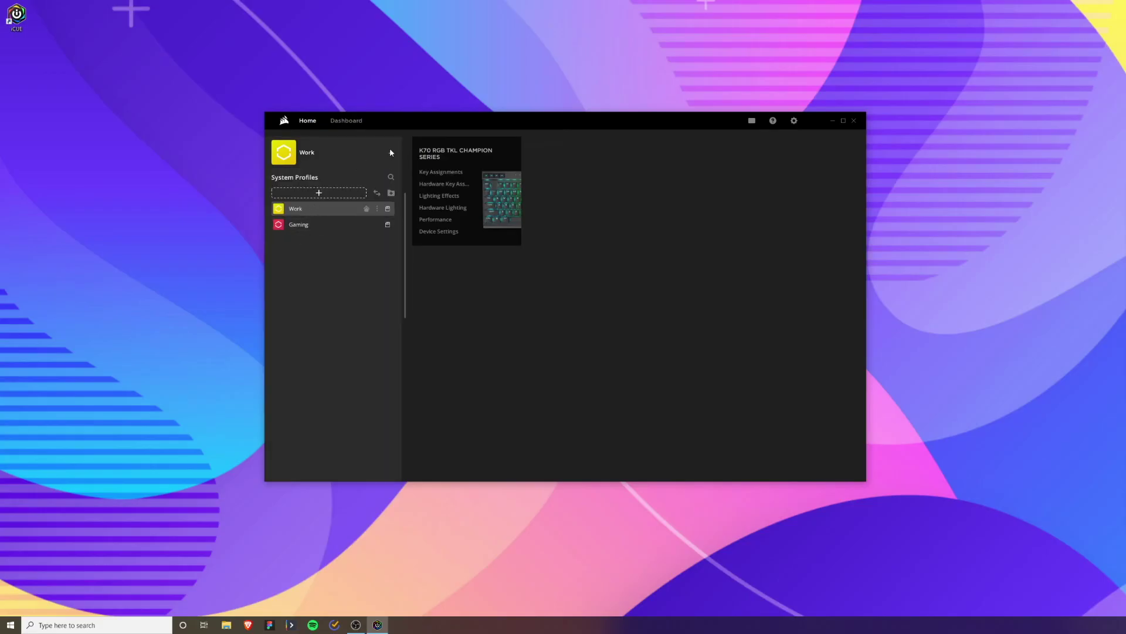
{"action": "left_click", "coordinate": [390, 153]}
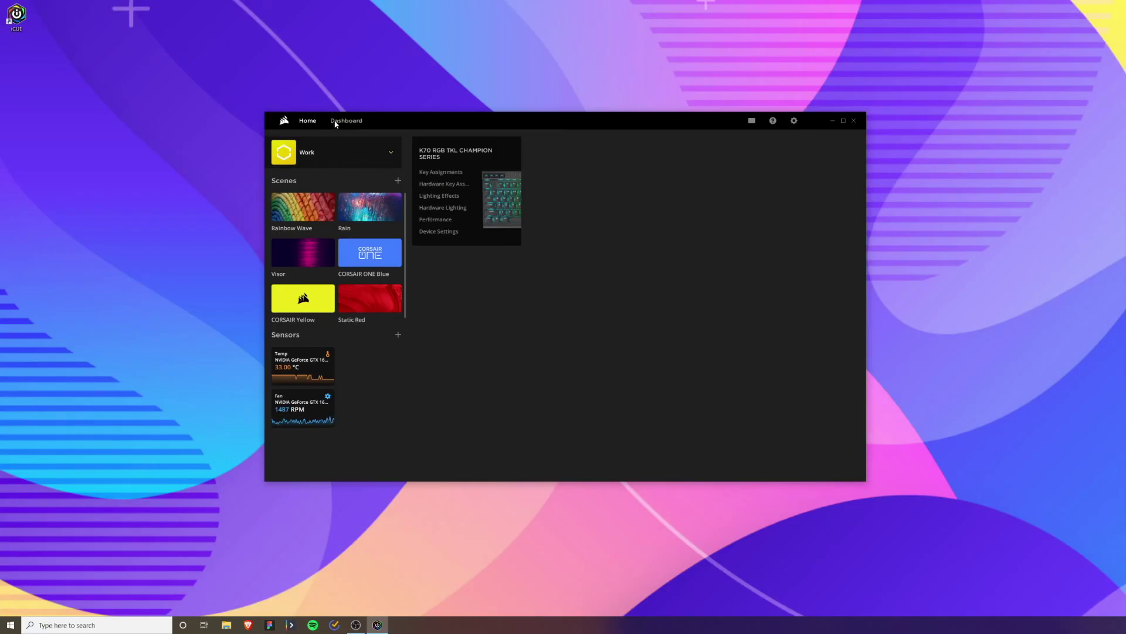
- Open the K70 from Key Assignments and switch to its Spiral Rainbow Lighting Effects page
{"action": "left_click", "coordinate": [439, 173]}
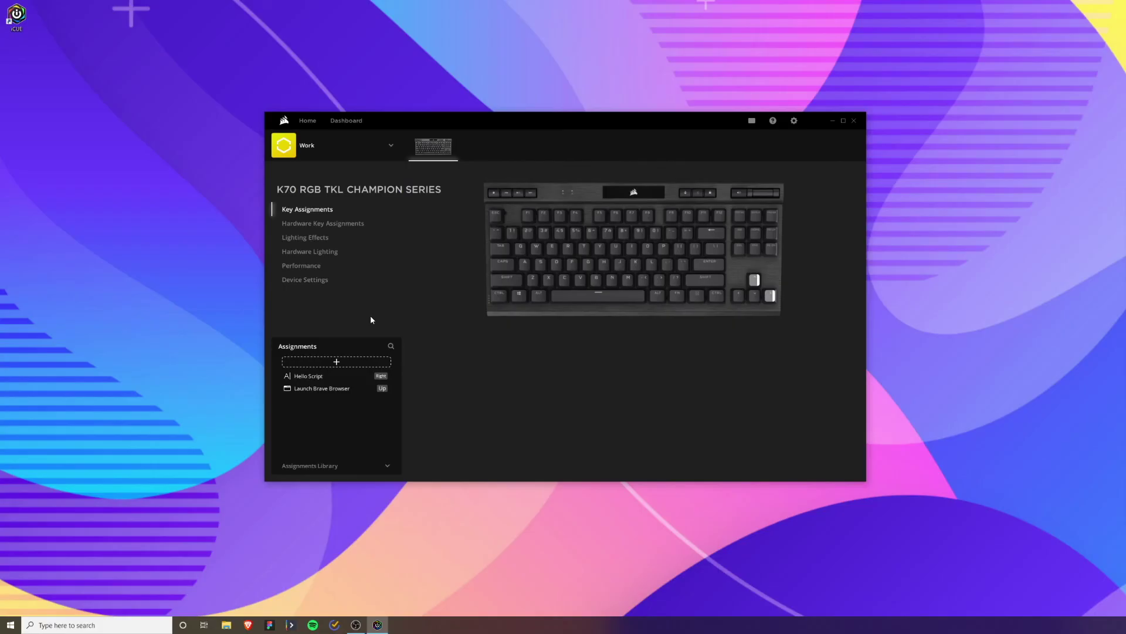
{"action": "left_click", "coordinate": [306, 237]}
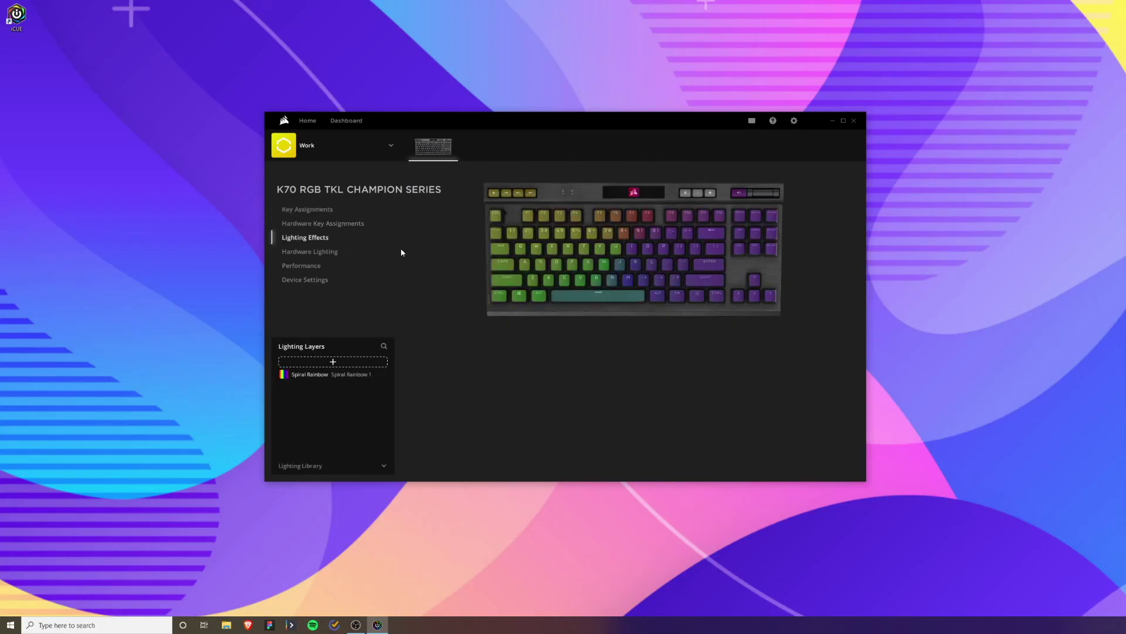